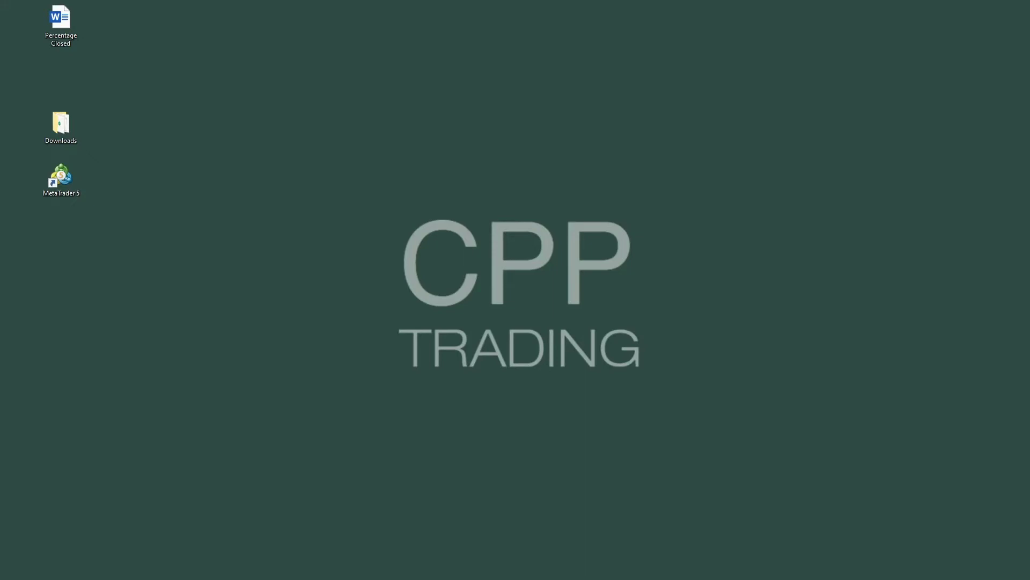
Launch MetaTrader 5 from the desktop icon to load the EURUSD M15 chart with the Trade Manager panel.
double_click(65, 183)
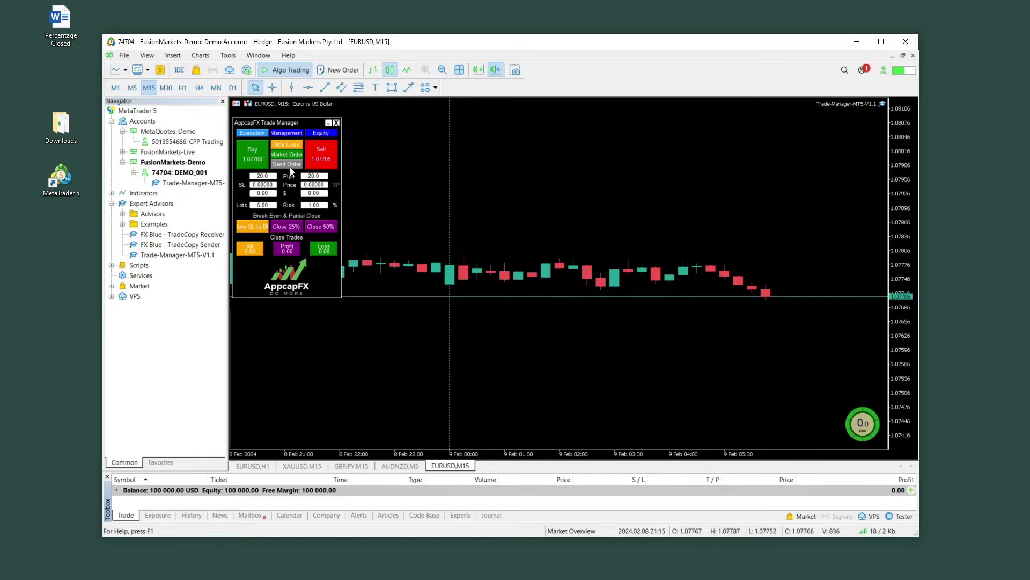
Clear the panel off the chart and delete the Trade-Manager-MT5-V1.1 advisor from Navigator, confirming Yes.
drag(288, 122, 307, 132)
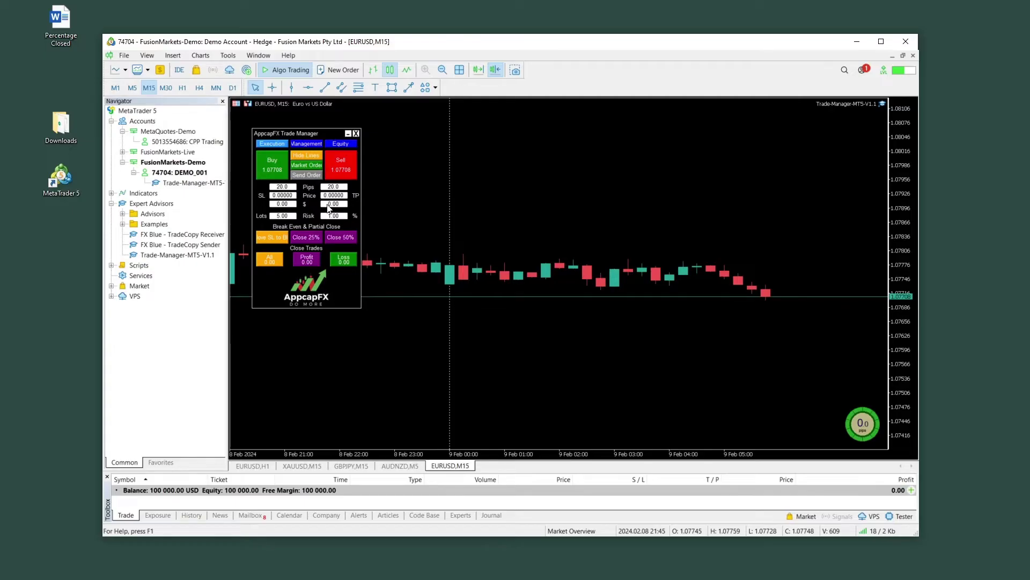
drag(287, 135, 300, 149)
click(371, 146)
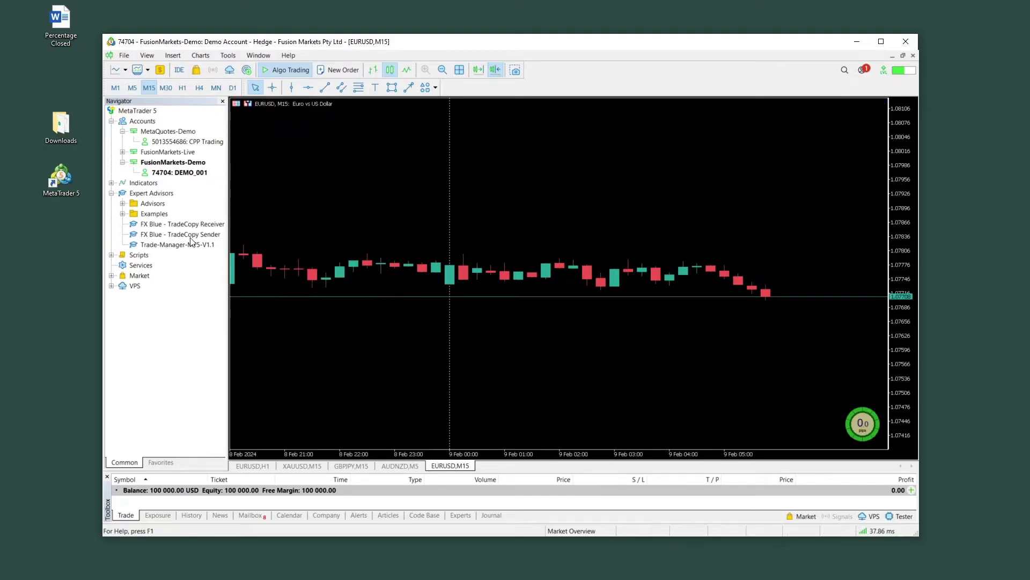
right_click(188, 245)
click(215, 289)
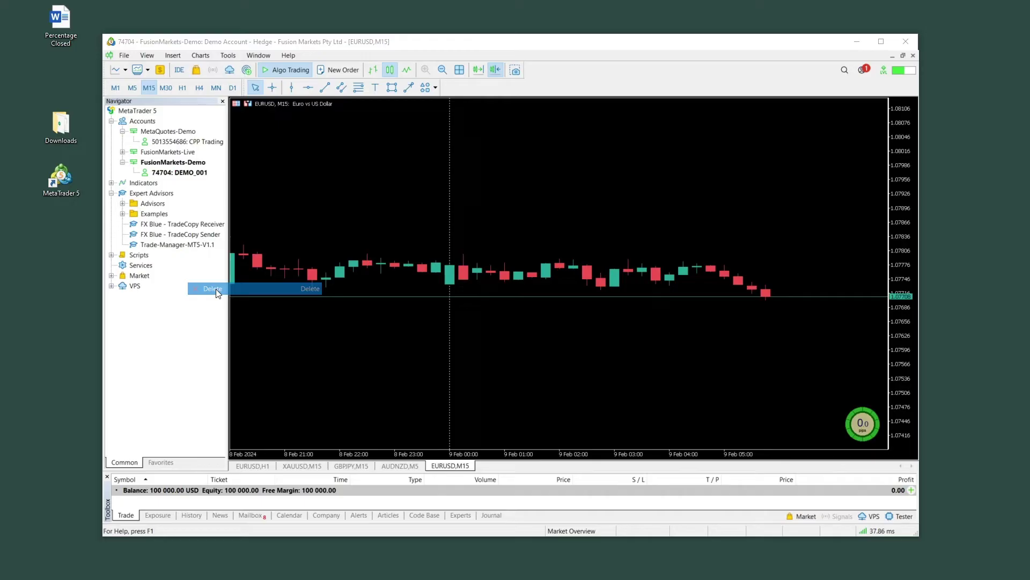
click(561, 337)
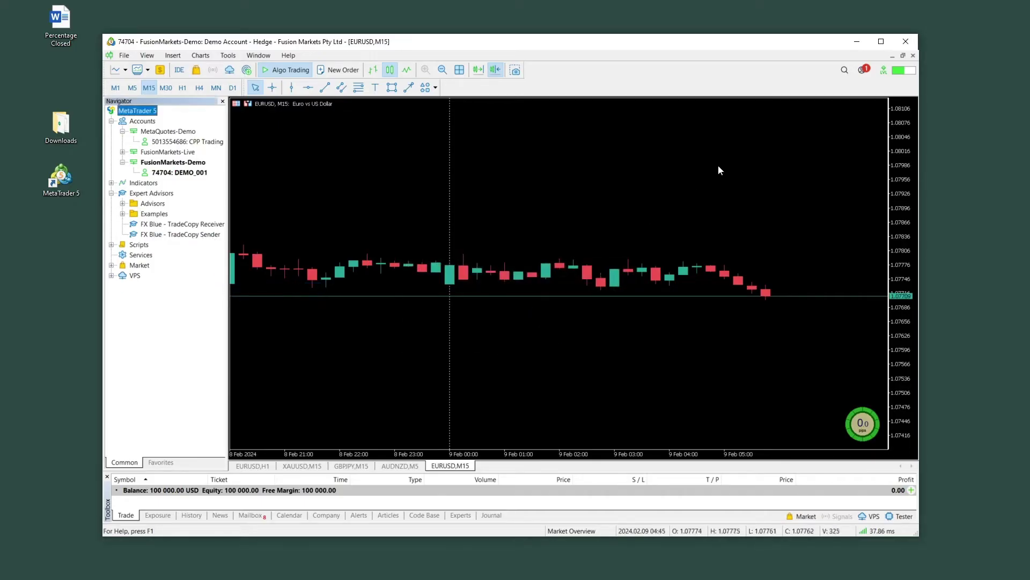
Open Downloads and check the properties of Trade-Manager-MT5-V1.1, a 93.2 KB MQL5 program file.
drag(570, 48, 604, 45)
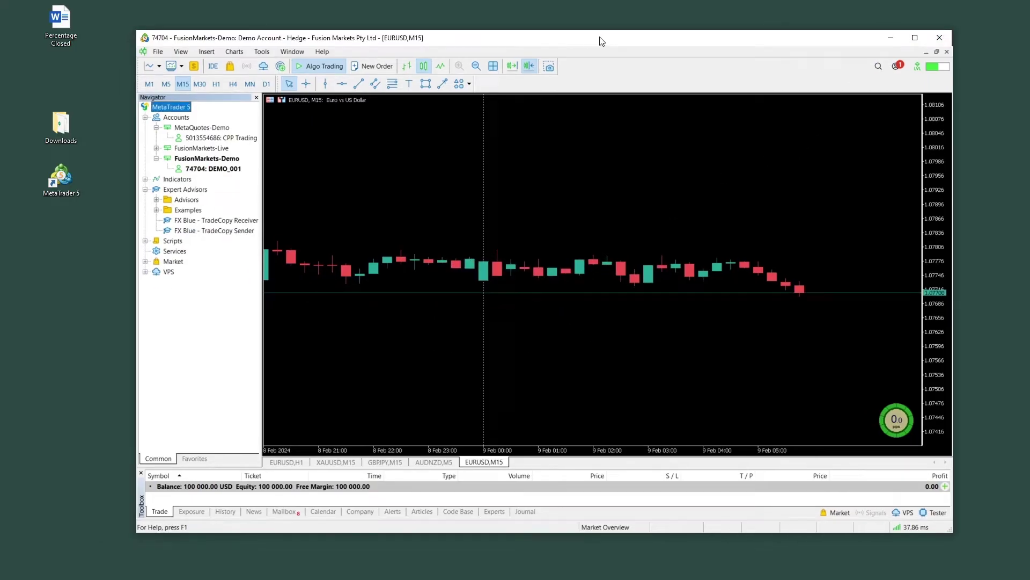
double_click(64, 123)
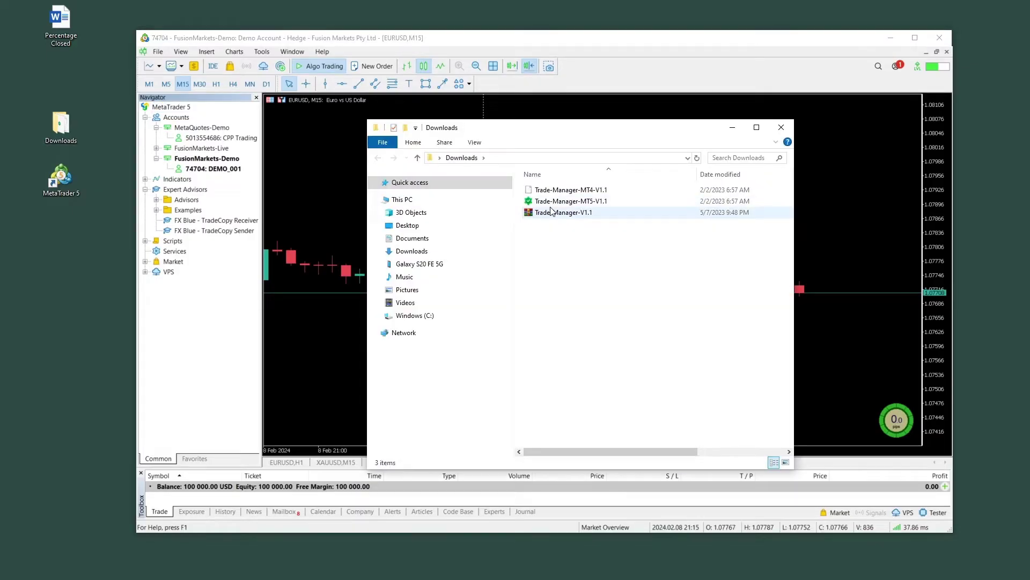
drag(414, 127, 318, 95)
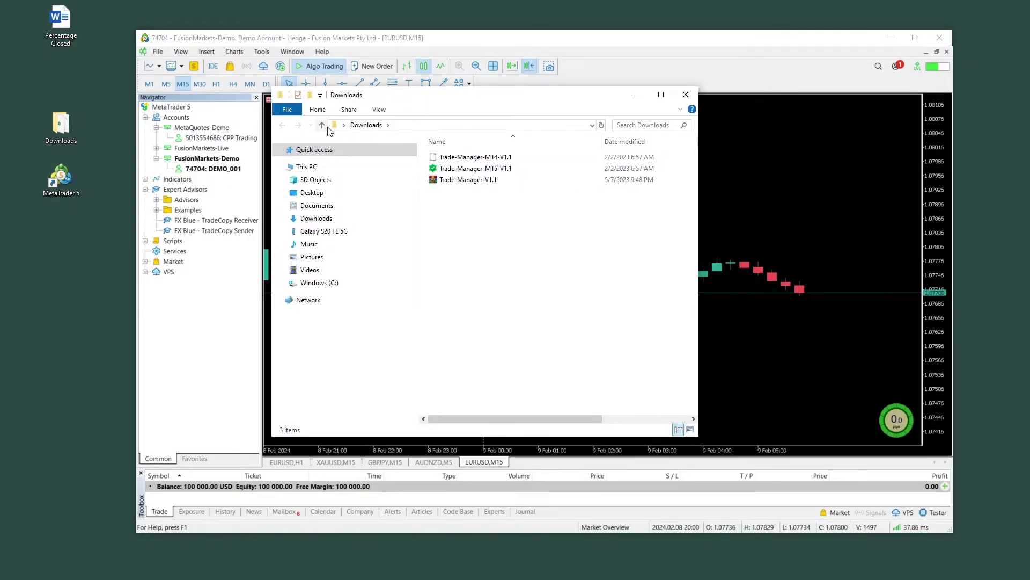
click(502, 168)
right_click(500, 168)
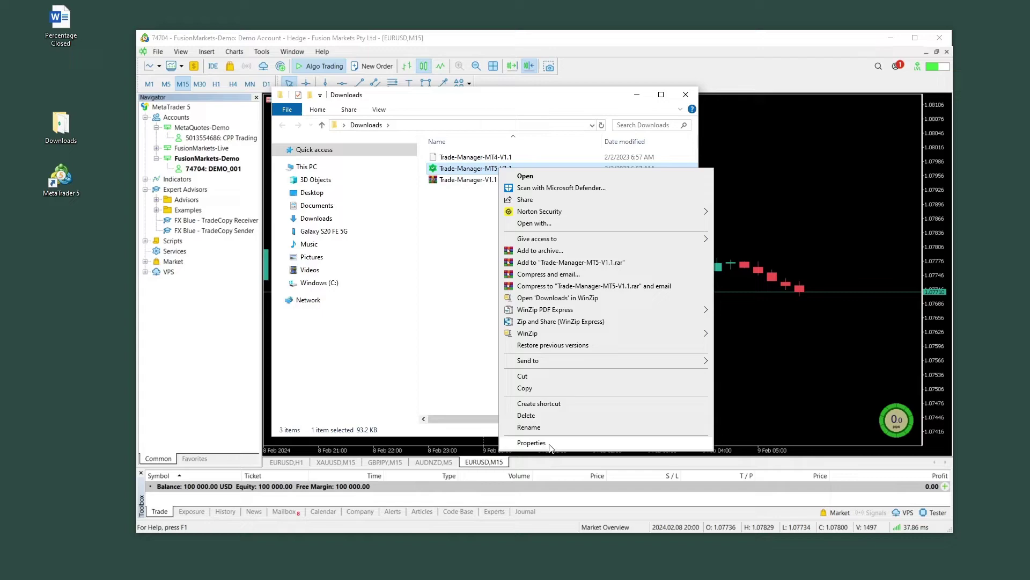
click(532, 443)
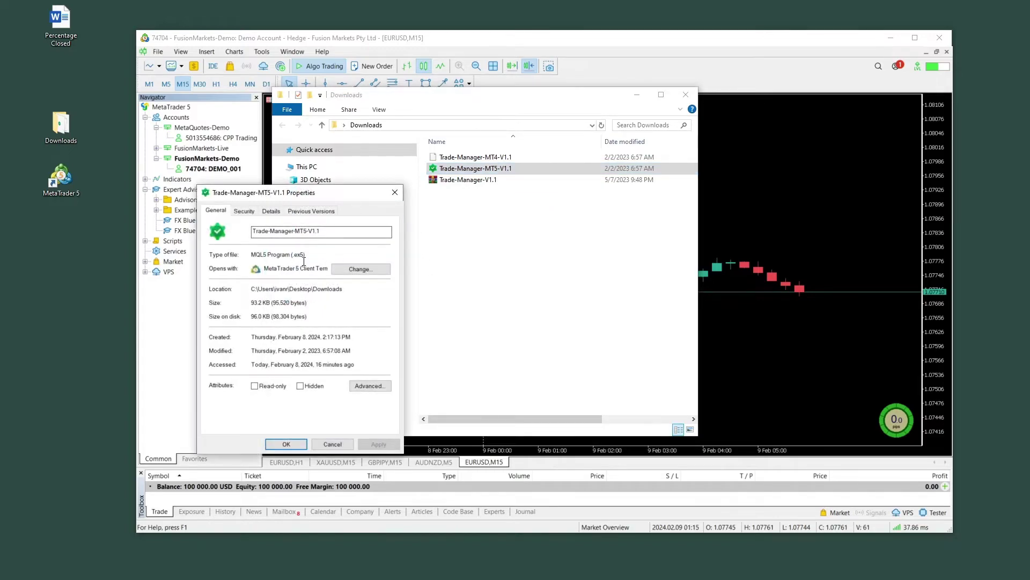
click(395, 192)
drag(588, 94, 324, 160)
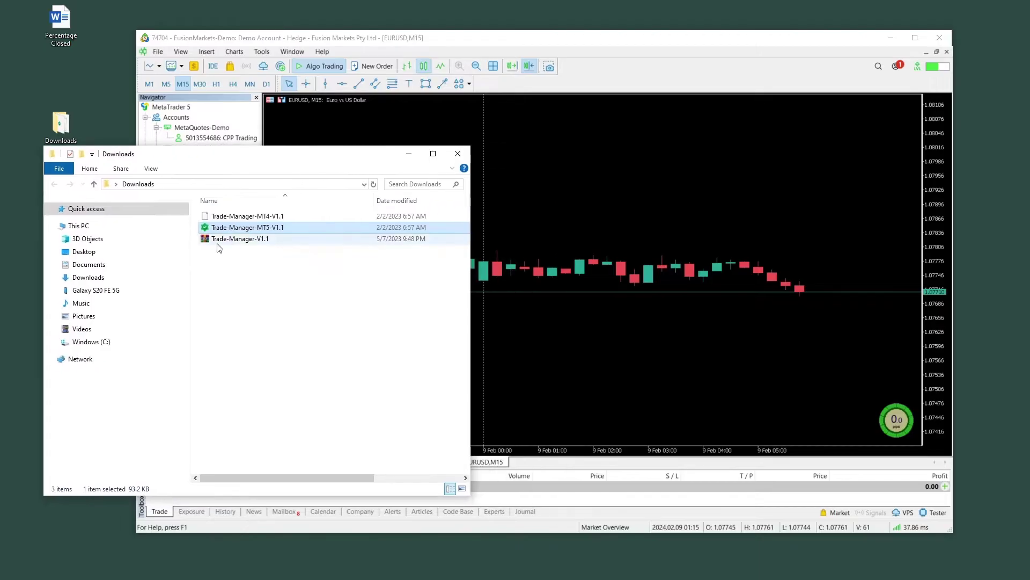
Open the terminal's data folder via File > Open Data Folder and go into MQL5 > Experts.
click(180, 38)
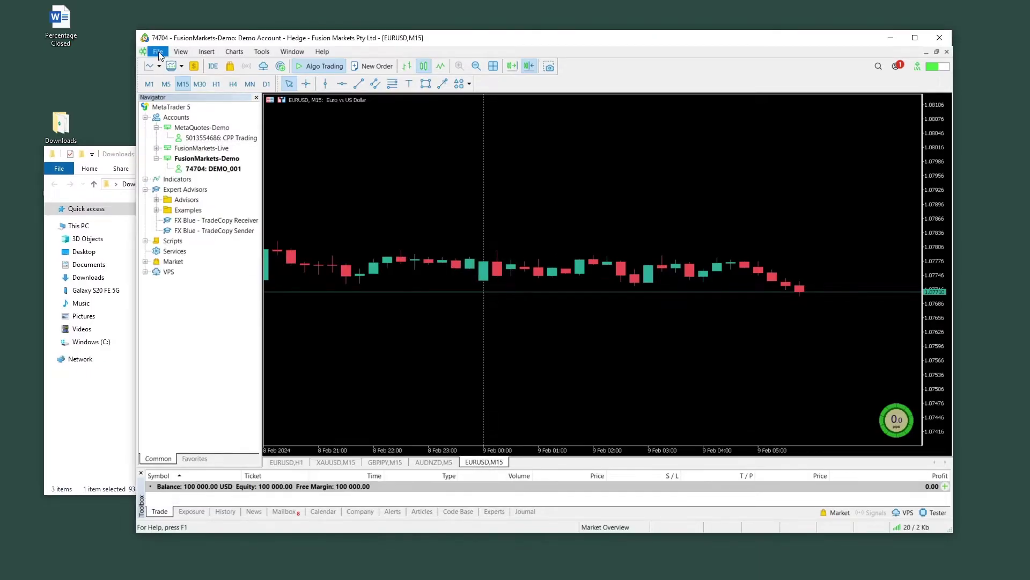
click(159, 52)
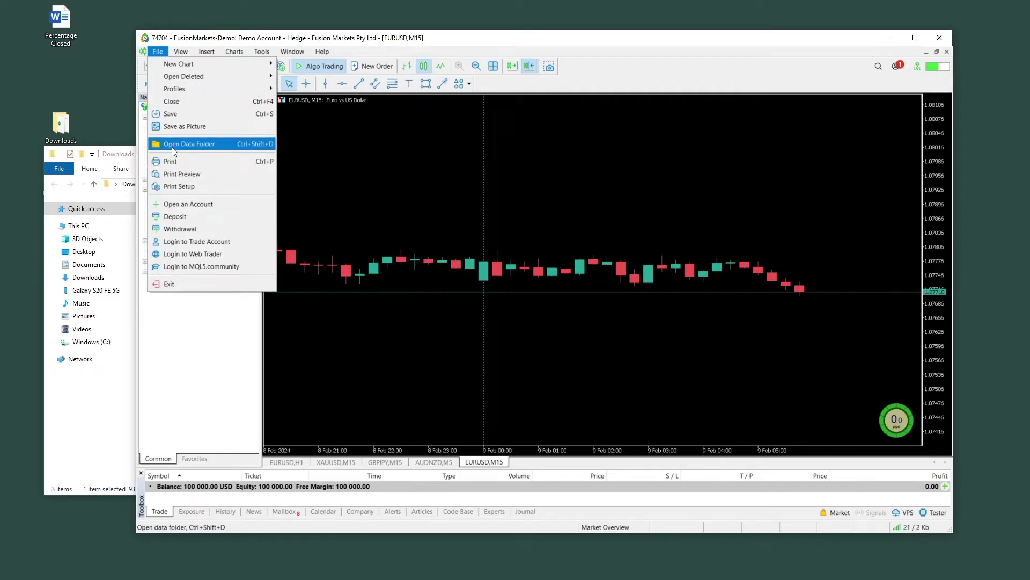
click(190, 148)
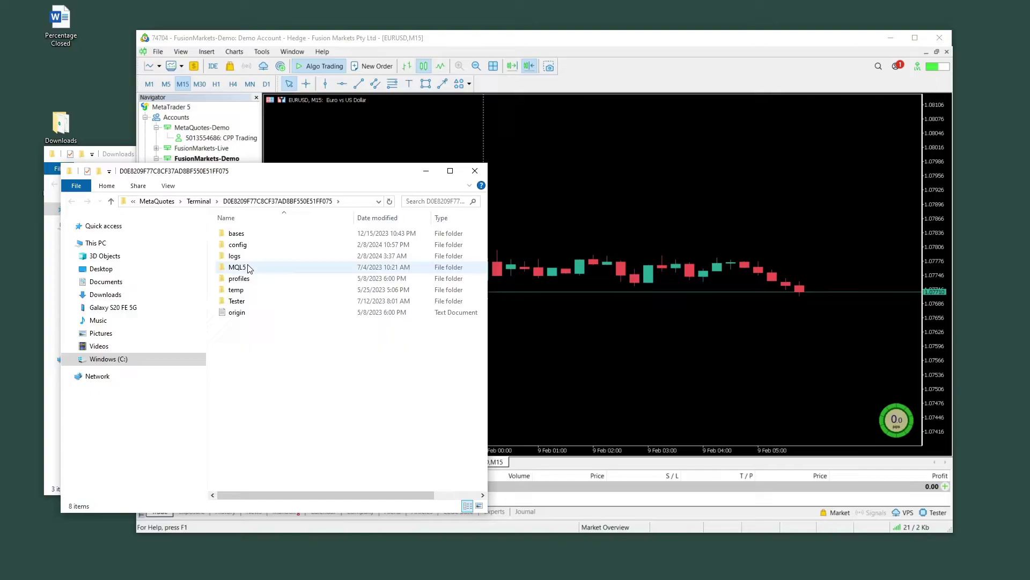
double_click(249, 269)
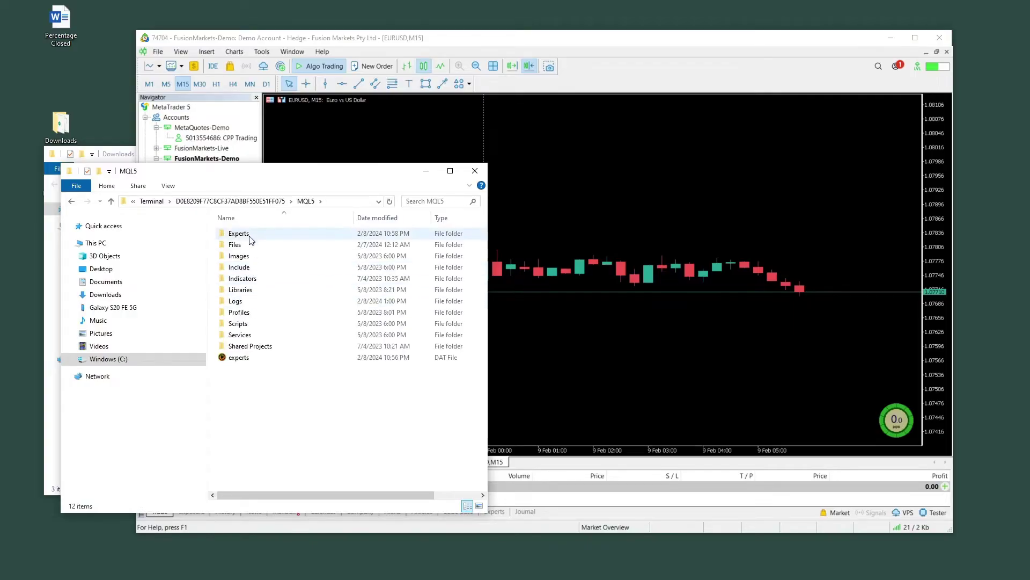
double_click(250, 238)
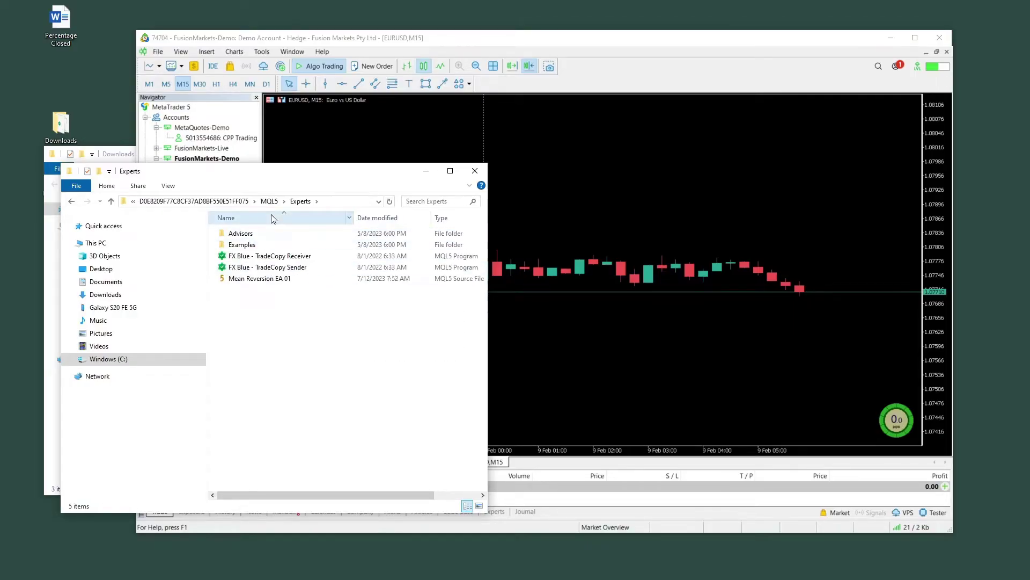
drag(271, 176, 497, 130)
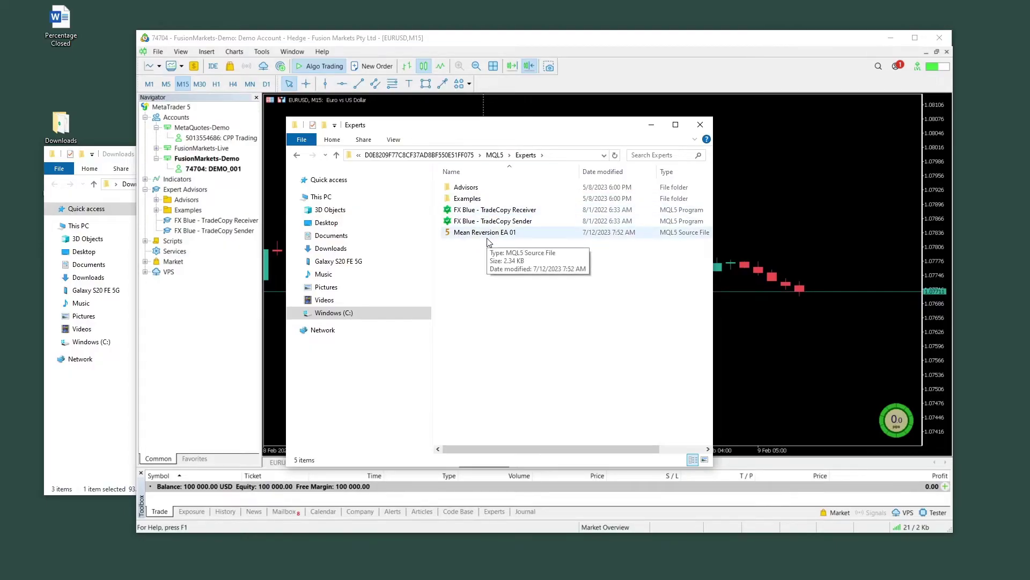
Paste Trade-Manager-MT5-V1.1 into Experts with Ctrl+V, then close the Downloads and Experts windows.
click(126, 155)
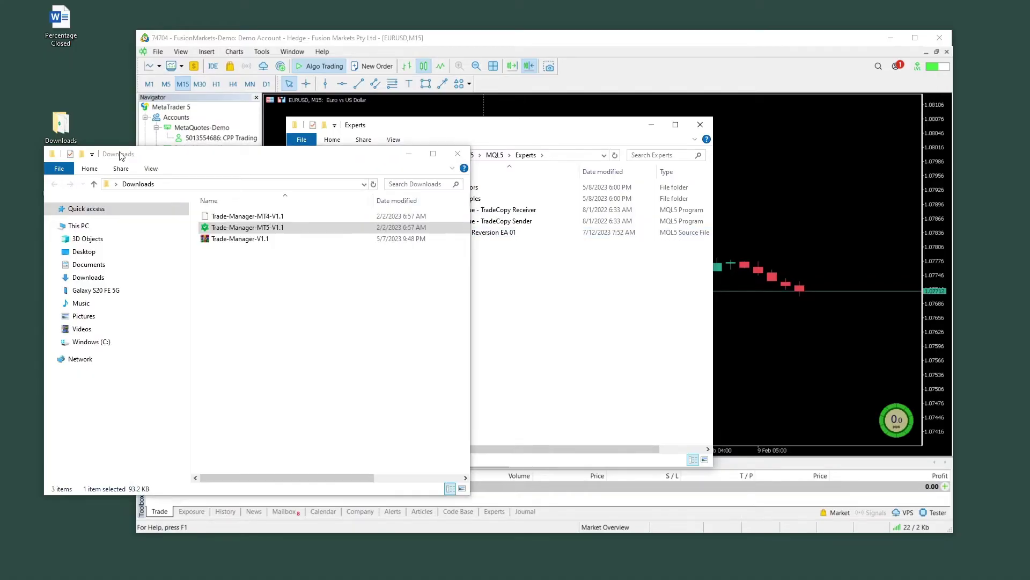
drag(239, 156, 143, 160)
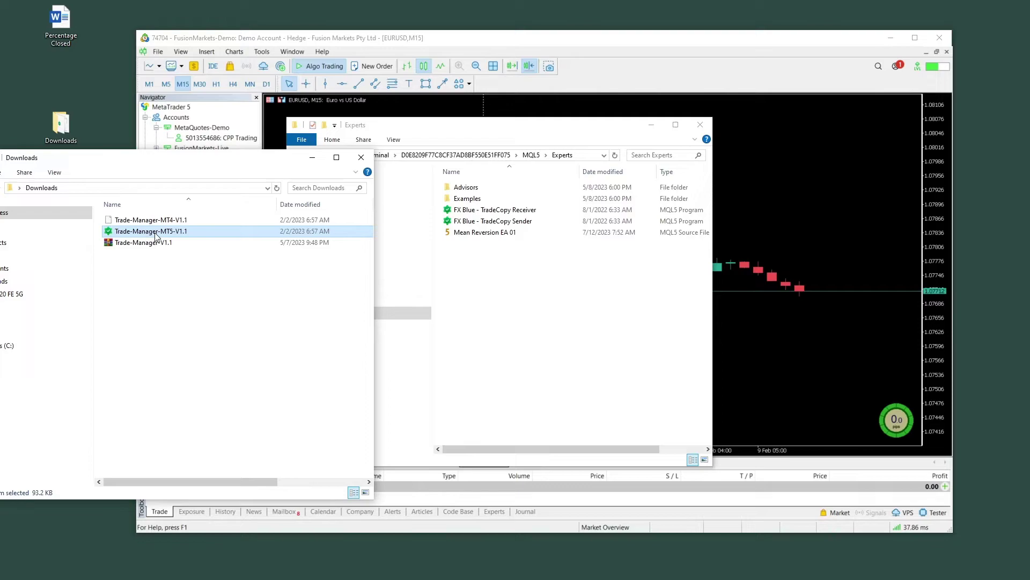
click(479, 272)
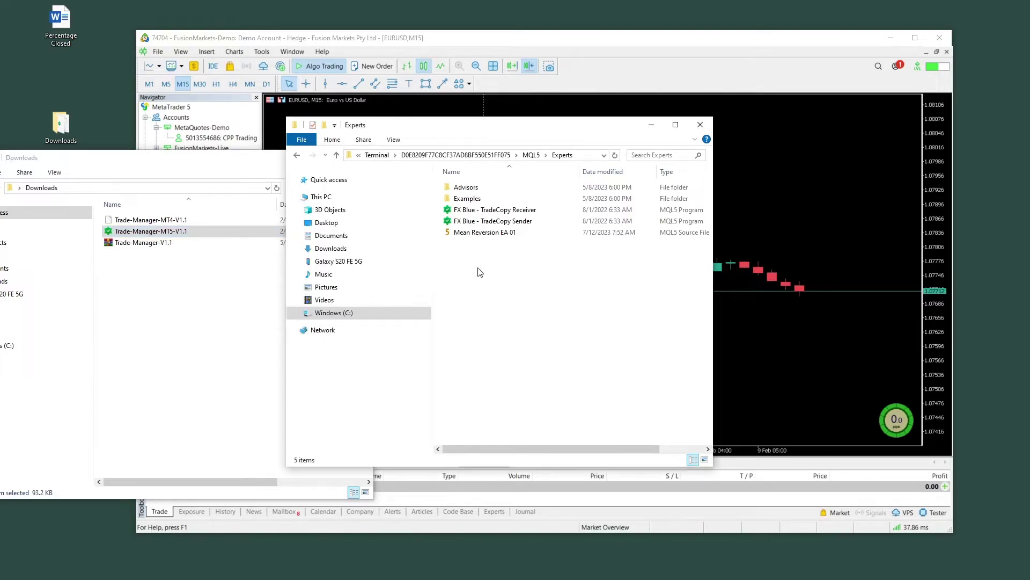
key(ctrl+v)
click(480, 272)
click(263, 161)
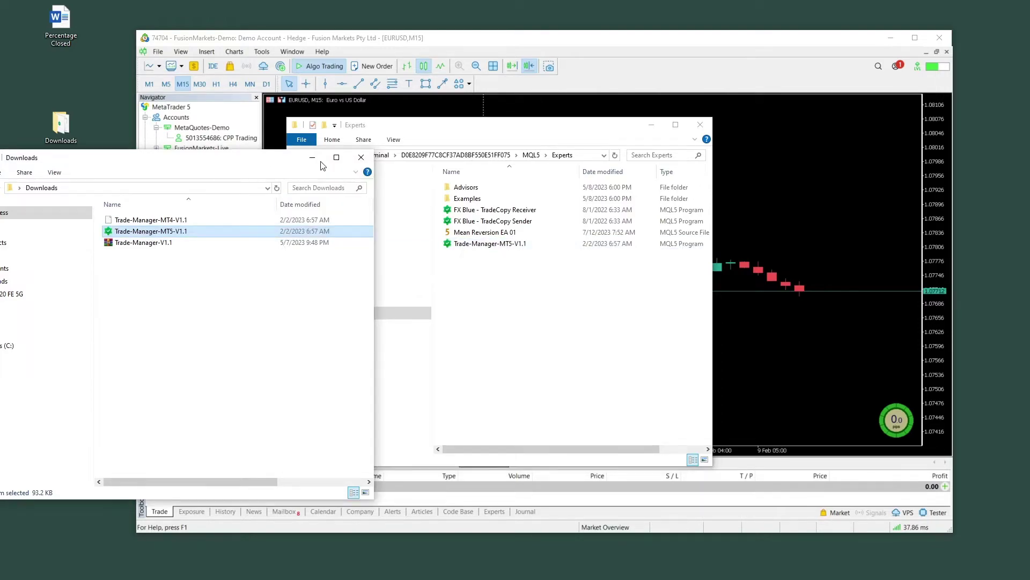
click(361, 157)
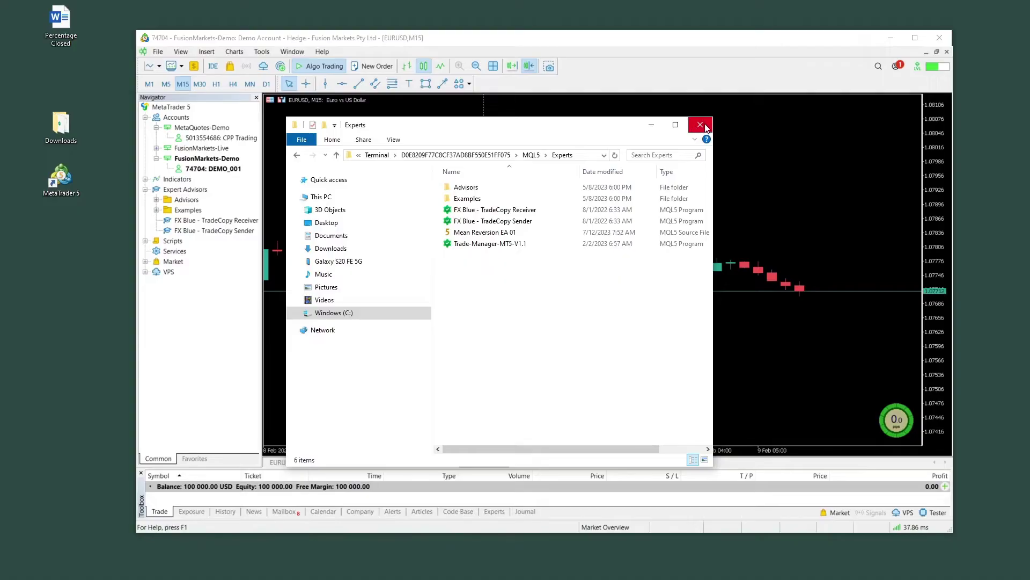
click(701, 125)
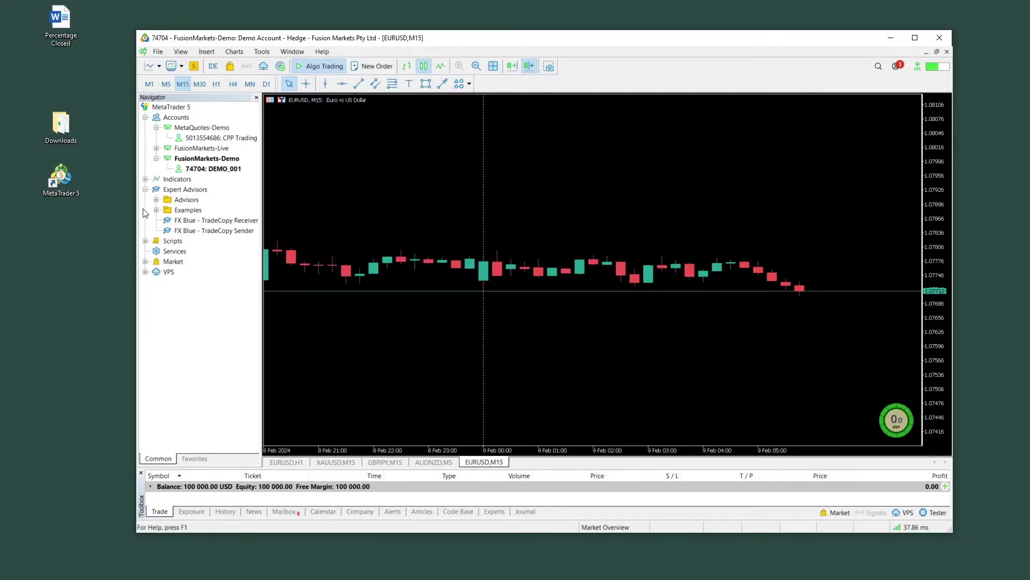
Refresh the Navigator's Expert Advisors list so Trade-Manager-MT5-V1.1 shows up.
click(145, 189)
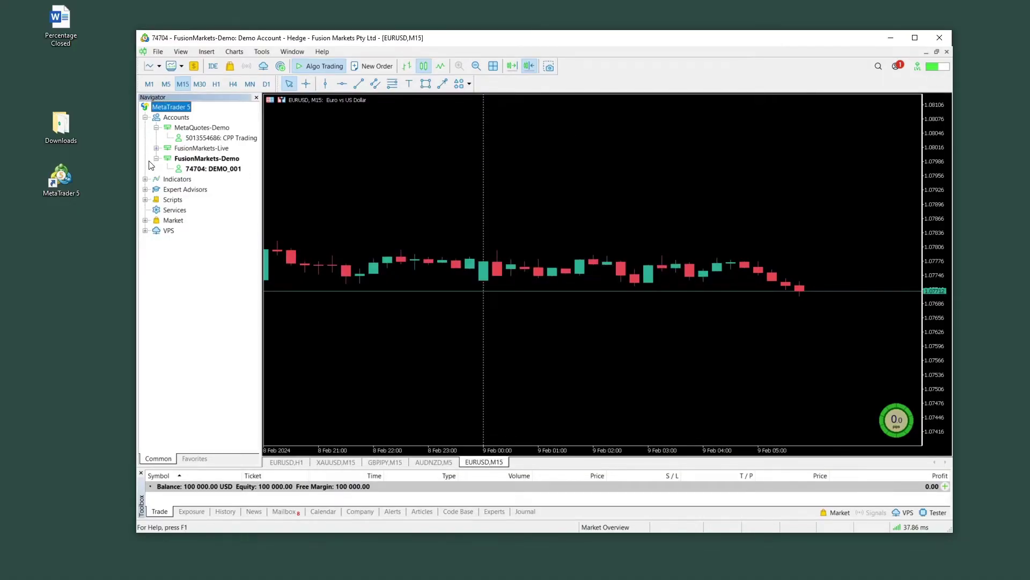
click(145, 189)
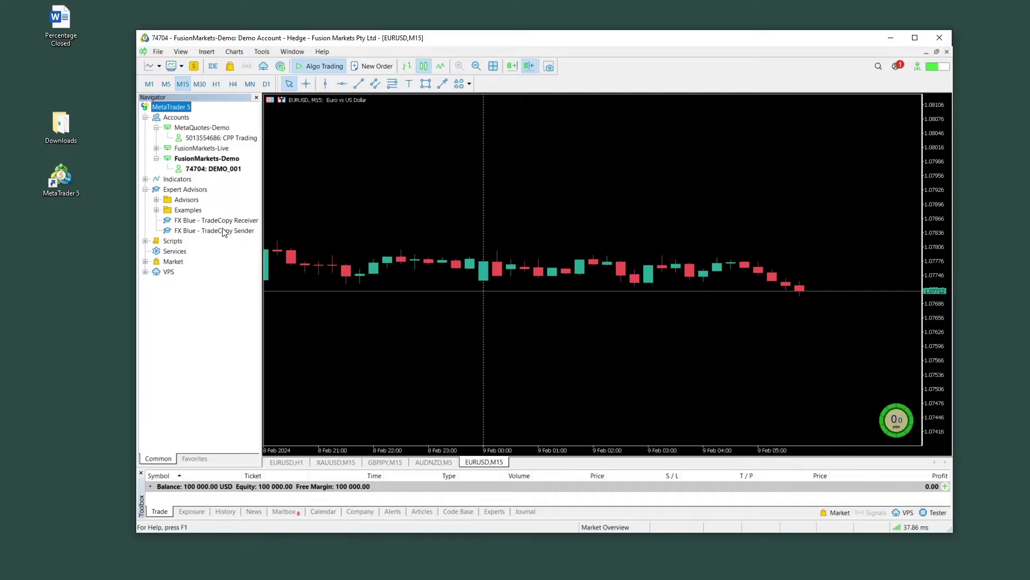
right_click(194, 223)
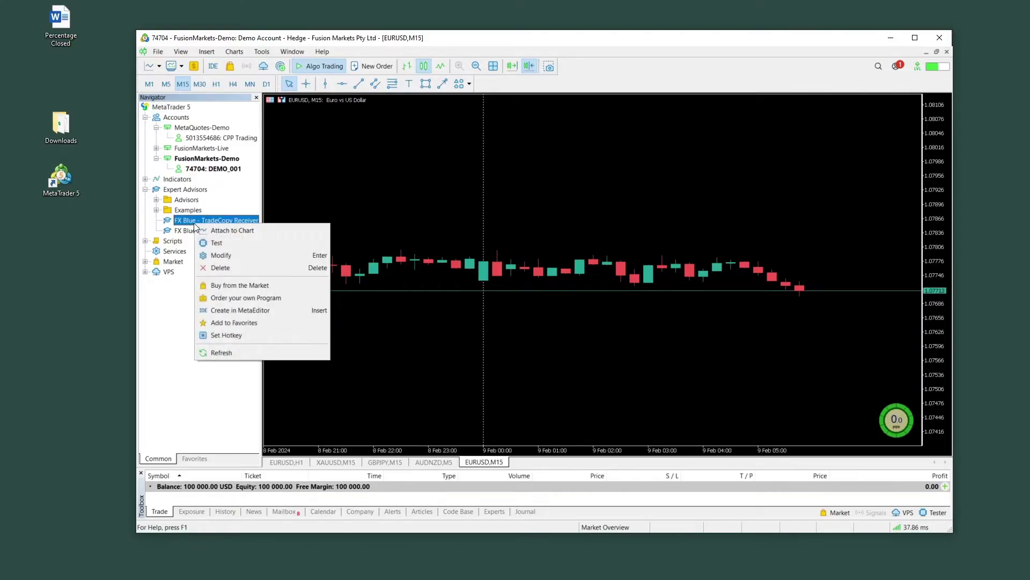
click(218, 352)
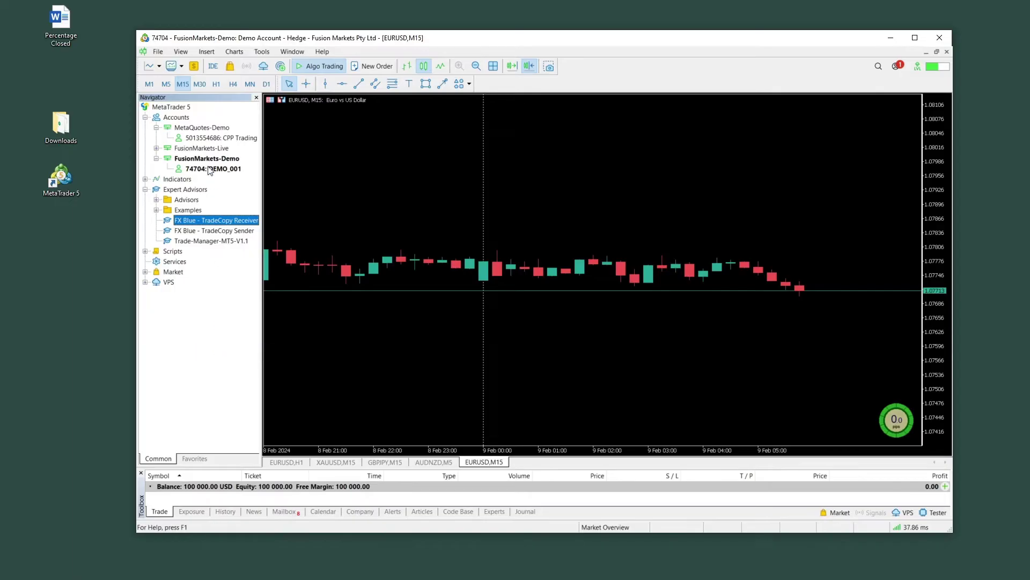
Drag Trade-Manager-MT5-V1.1 onto the EURUSD chart to bring up its settings dialog.
click(198, 243)
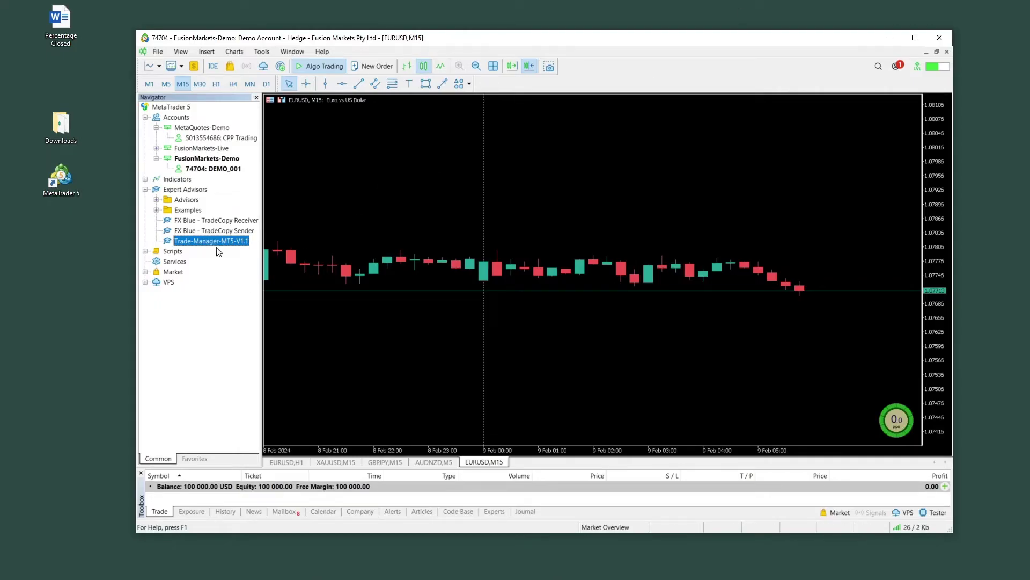
drag(205, 245, 248, 241)
drag(354, 214, 353, 213)
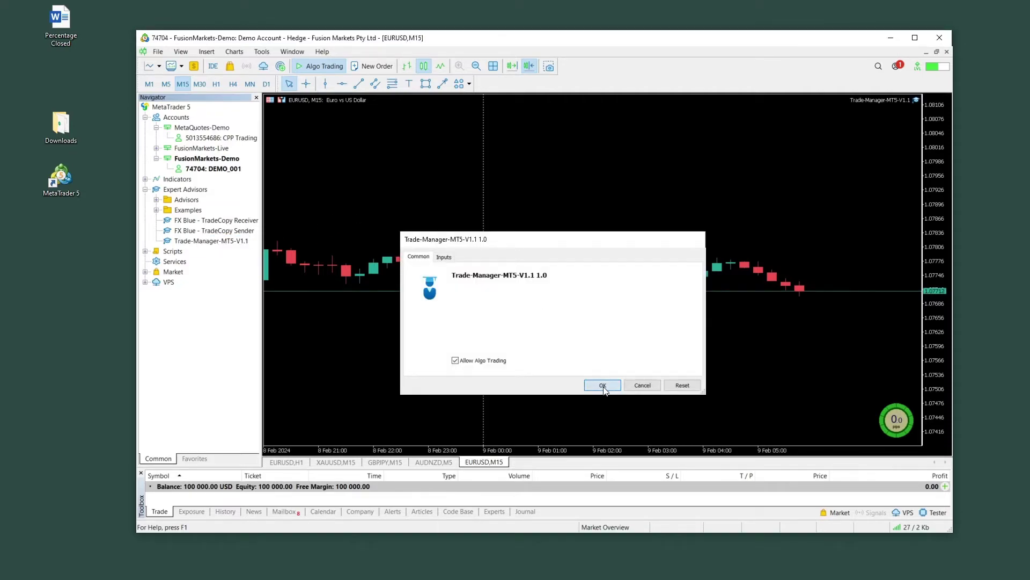
Confirm the EA settings with OK, maximize the chart, and preview the 20-pip sell SL/TP lines.
click(602, 385)
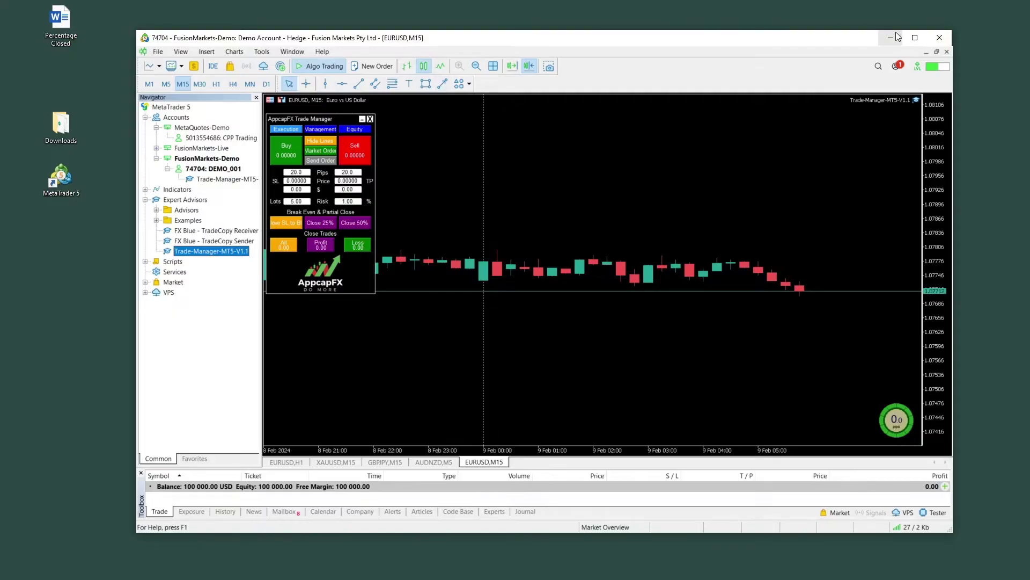
click(915, 38)
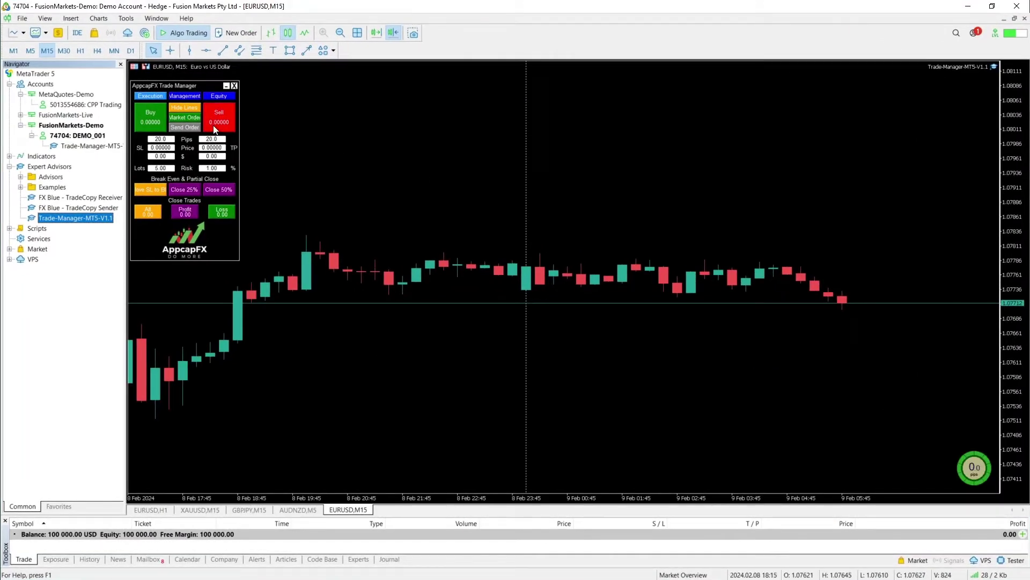
drag(182, 86, 224, 163)
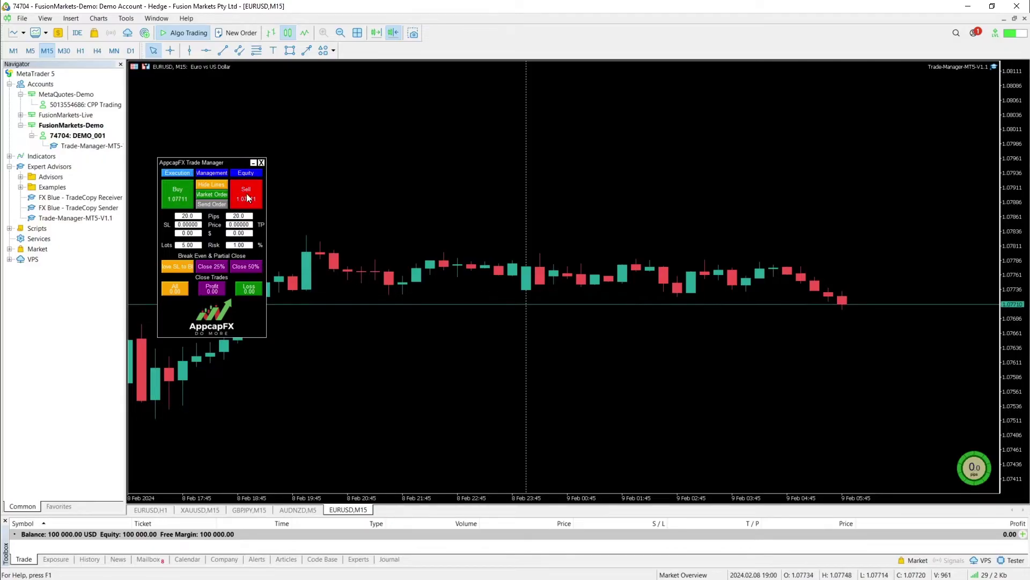
mouse_move(247, 194)
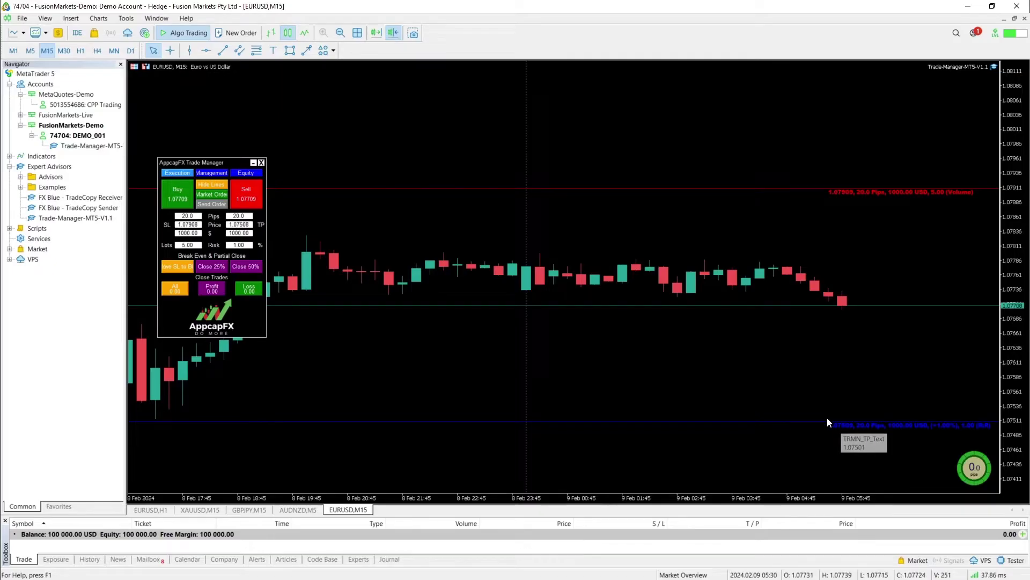
Switch the trade plan to Buy and toggle the SL/TP lines off and back on.
click(176, 192)
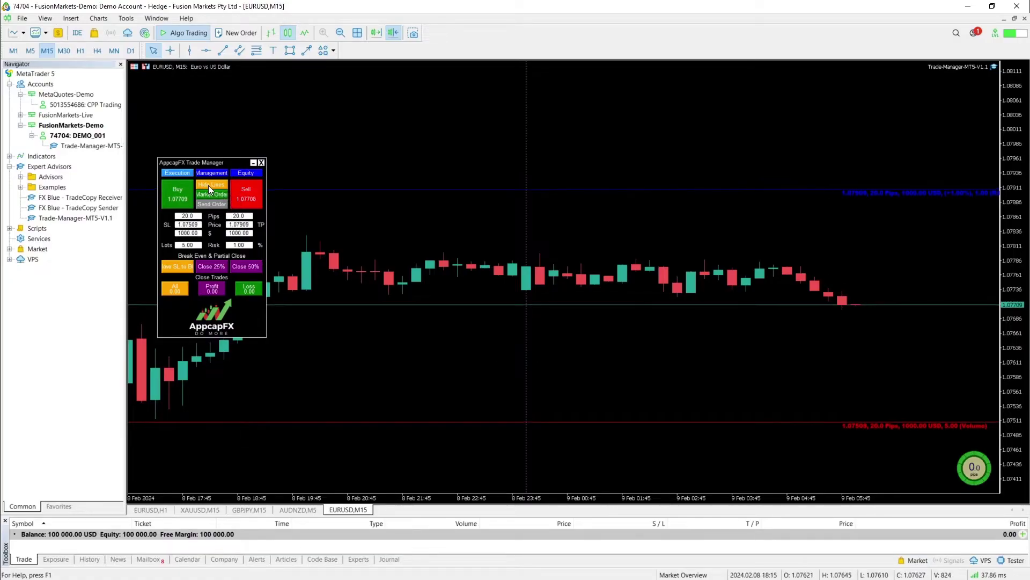
drag(219, 162, 221, 135)
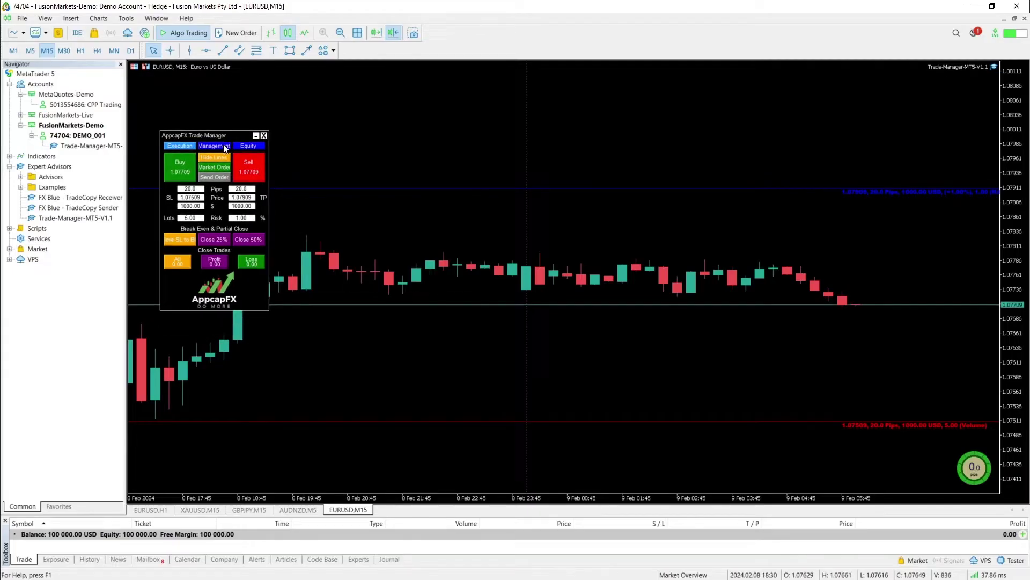
click(217, 156)
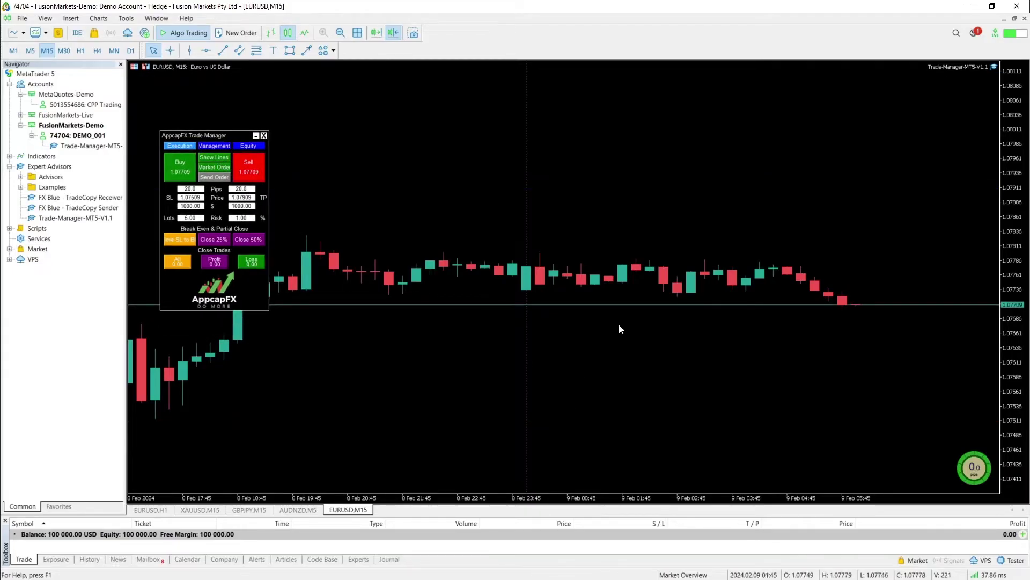
click(221, 160)
click(218, 156)
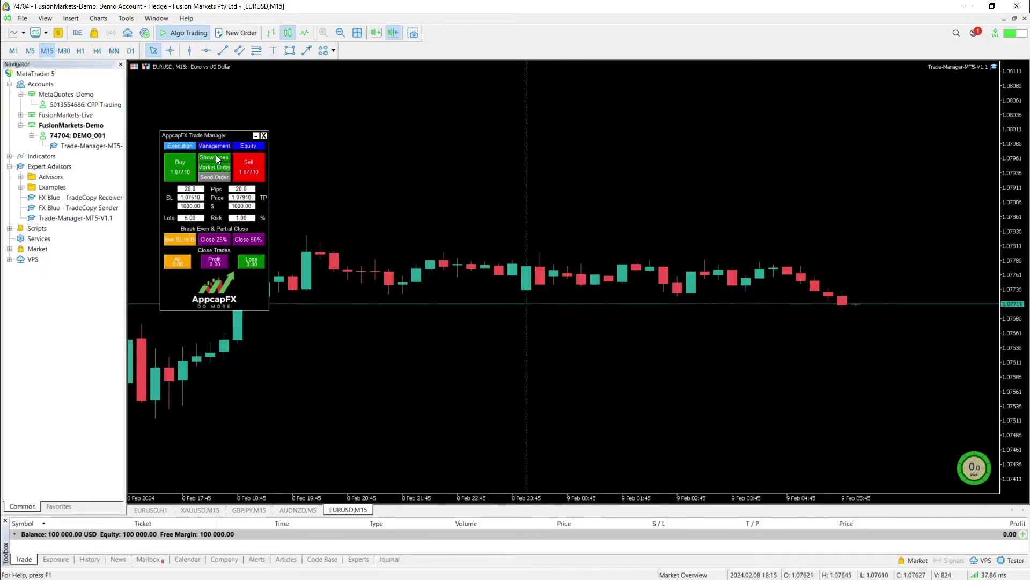
click(216, 156)
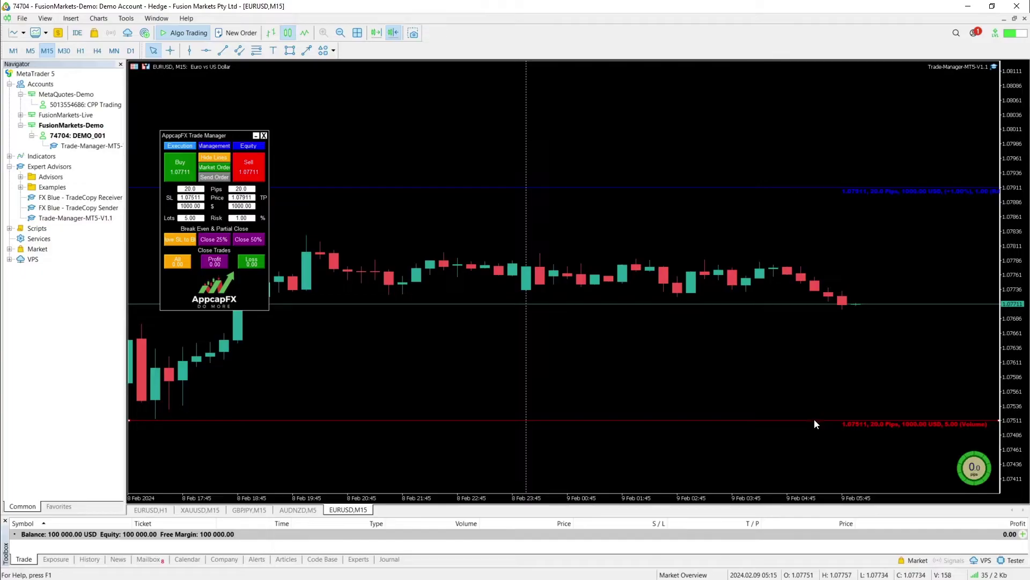
Drag the stop-loss up to 9.2 pips and the take-profit up to 1.07990, sizing 10.86 lots.
drag(814, 420, 808, 357)
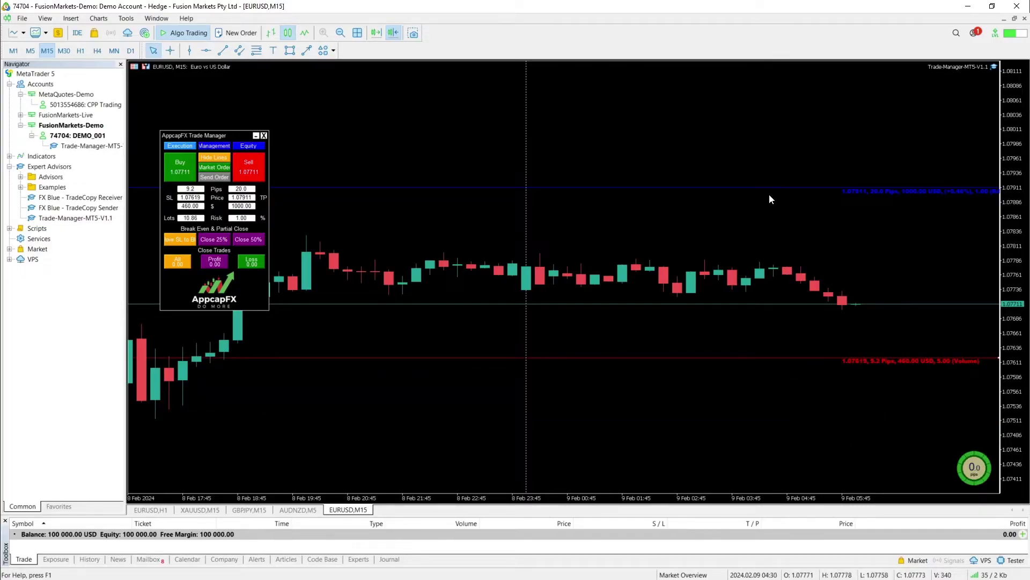
drag(771, 191, 771, 197)
drag(757, 141, 757, 141)
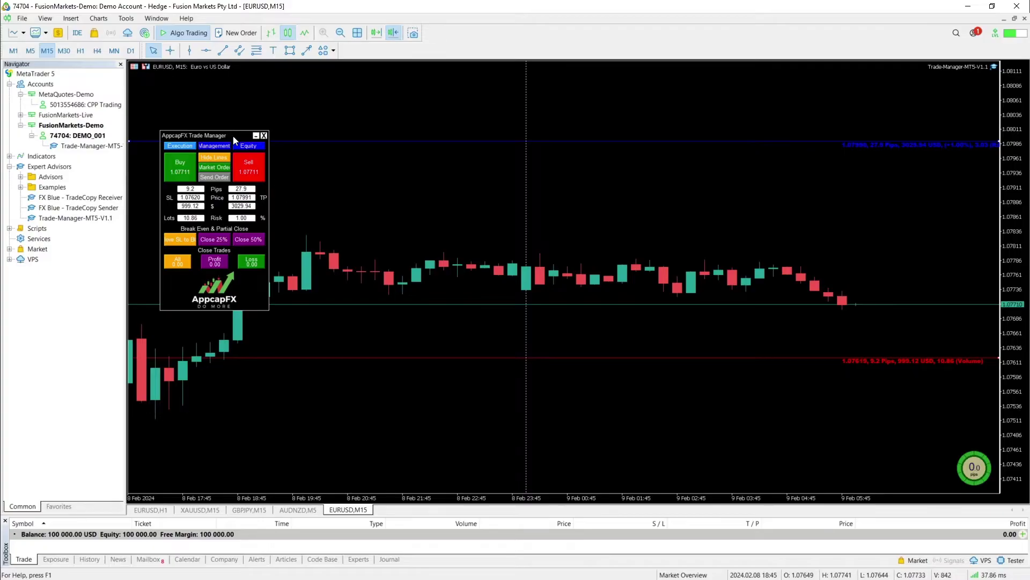
Enter 0.5 as the risk percent and drag the stop-loss down to 20.5 pips at 1.07506.
click(242, 218)
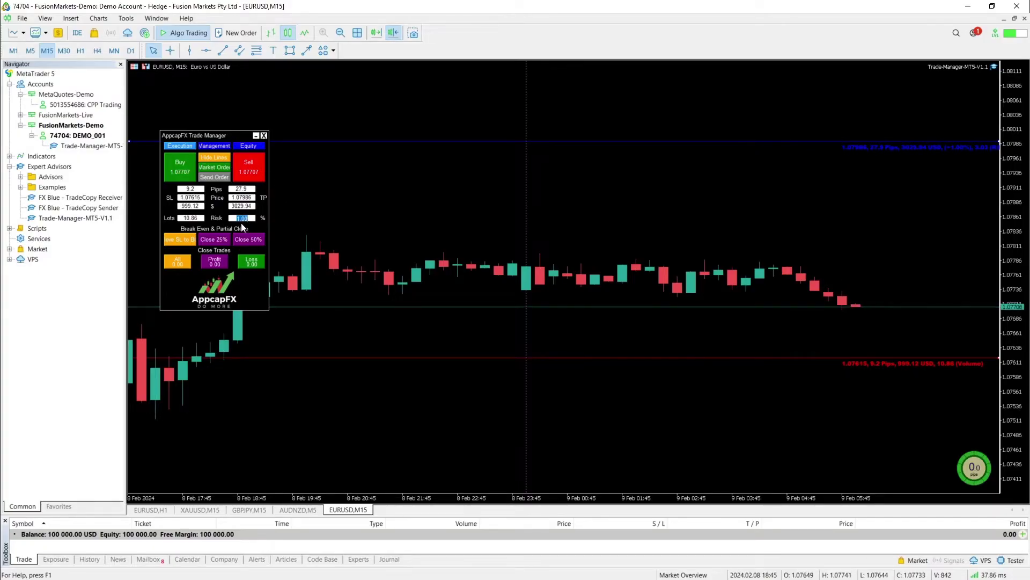
text(0.5)
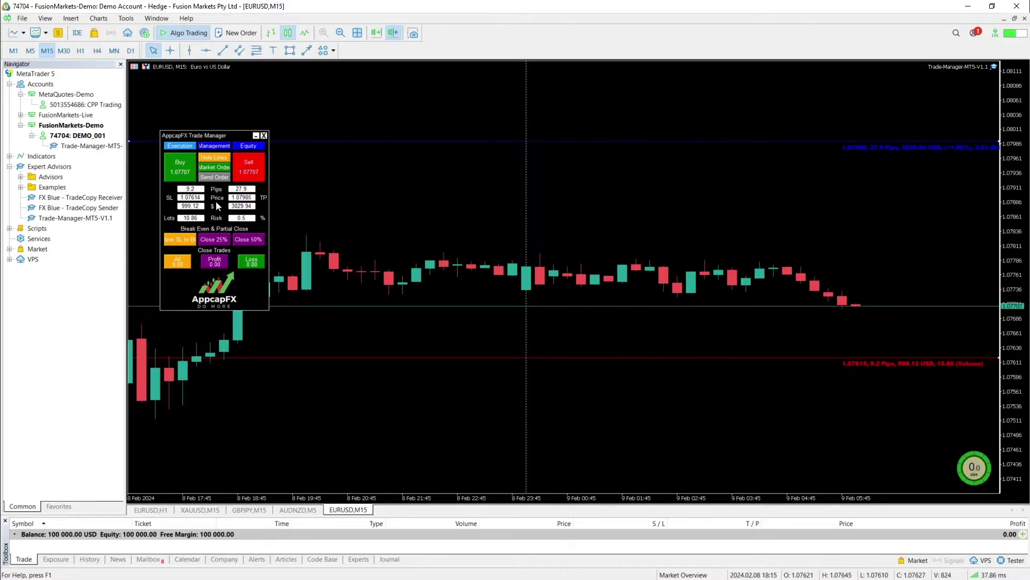
drag(210, 136, 203, 114)
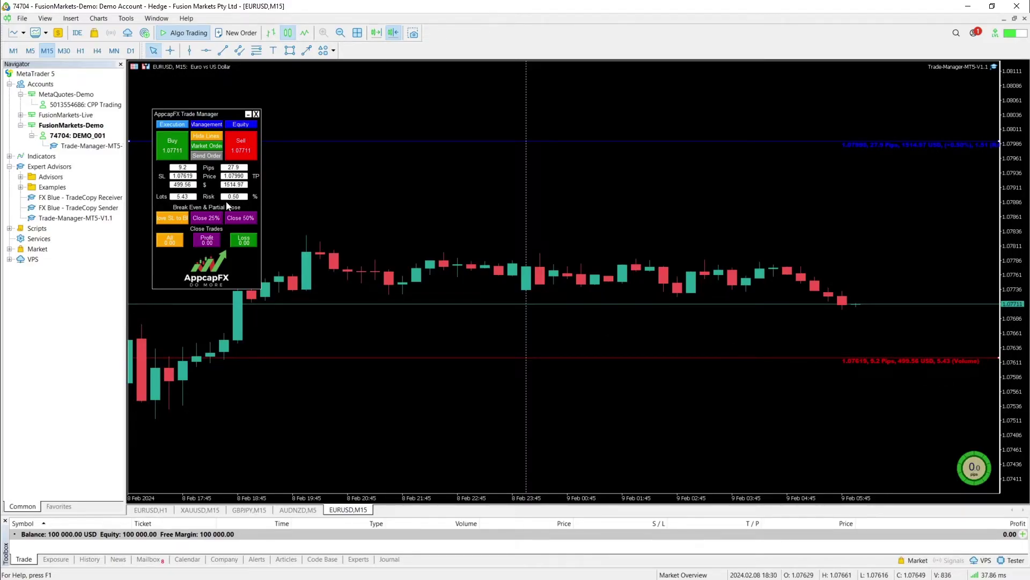
drag(659, 356, 658, 336)
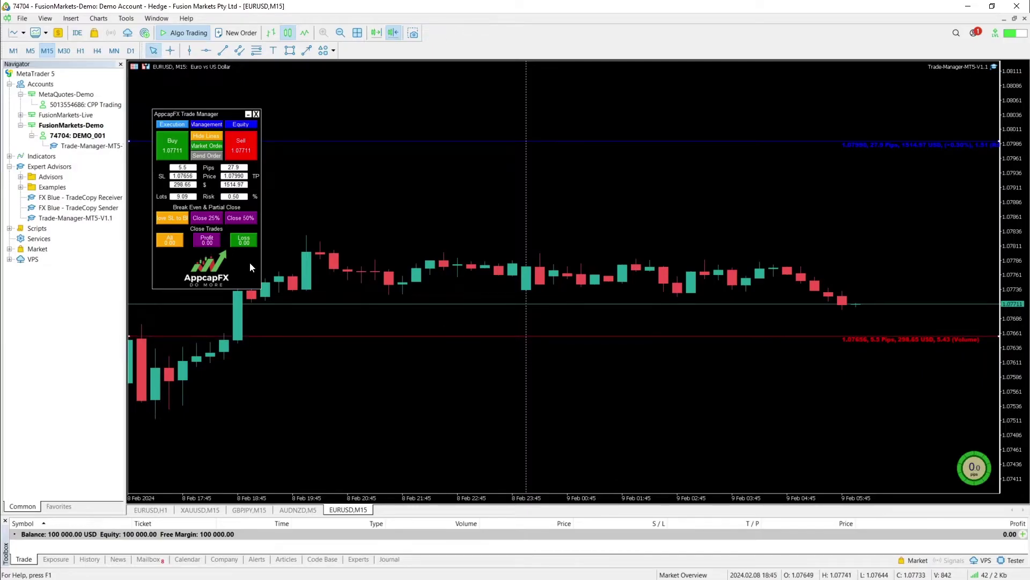
drag(330, 335, 318, 422)
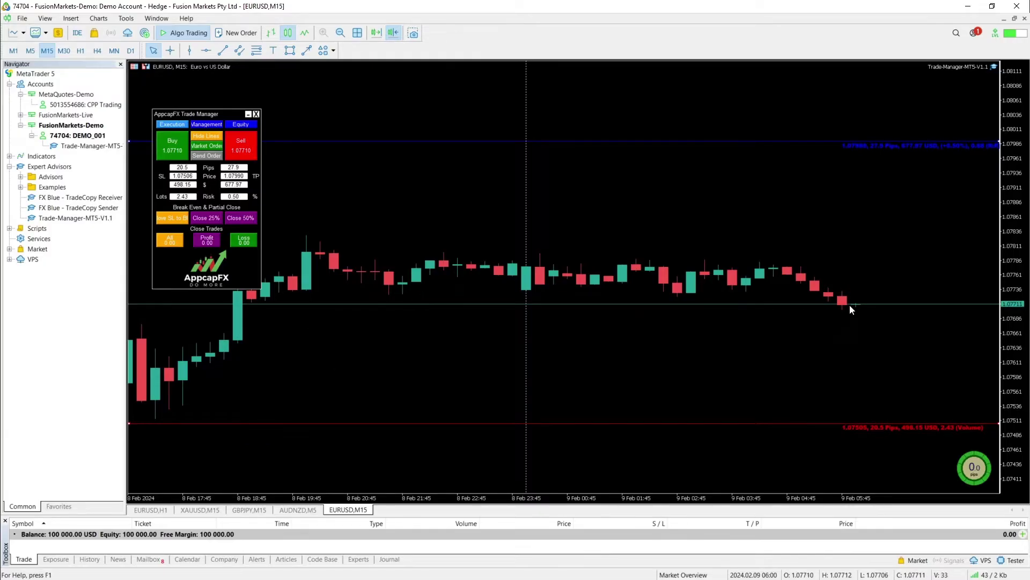
Send the 2.43-lot buy, then move its take-profit to 1.07938 and stop-loss to 1.07545.
click(208, 155)
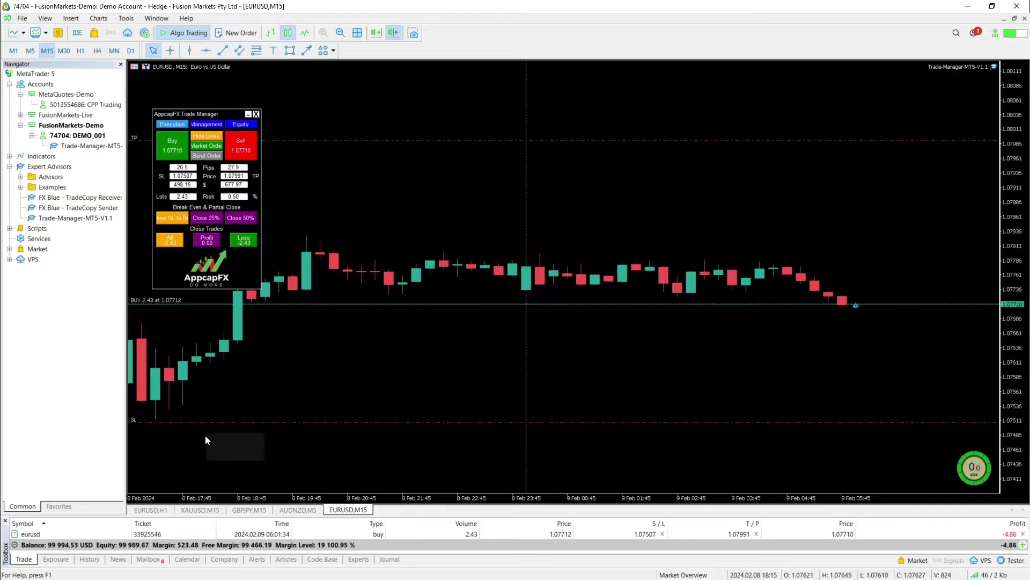
drag(145, 515, 322, 450)
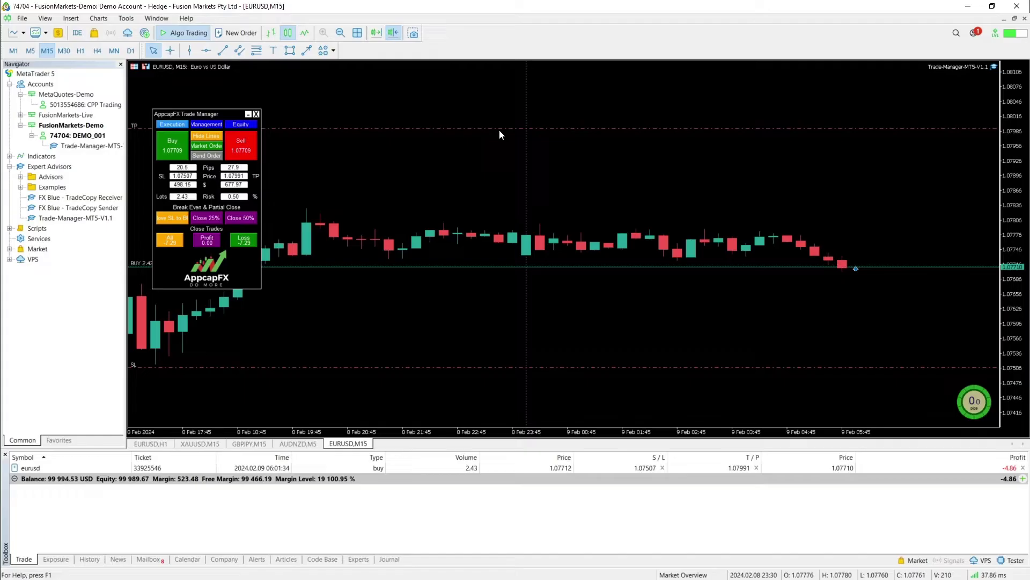
drag(498, 128, 496, 153)
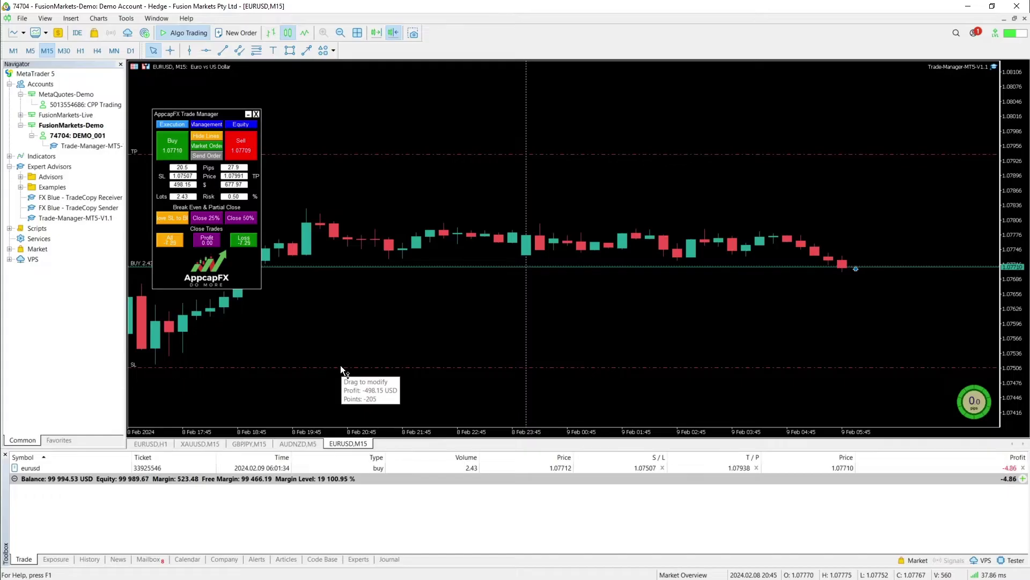
drag(340, 365, 341, 381)
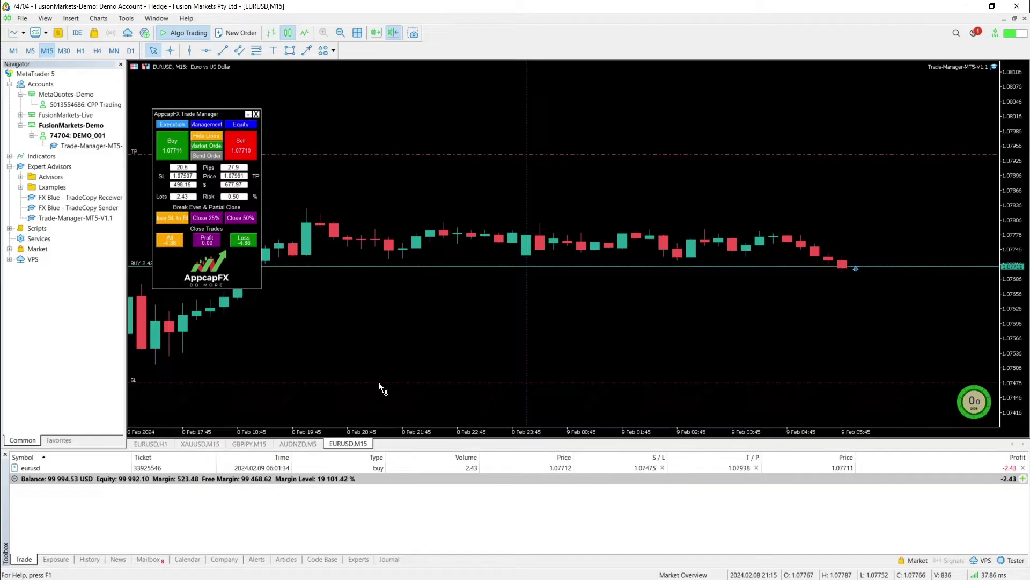
mouse_move(379, 382)
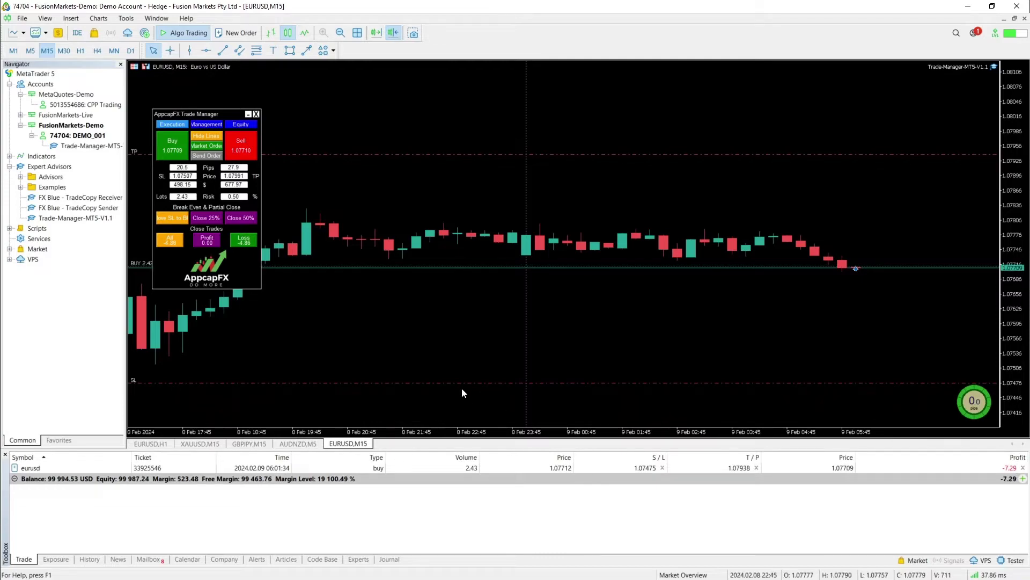
drag(464, 381, 473, 322)
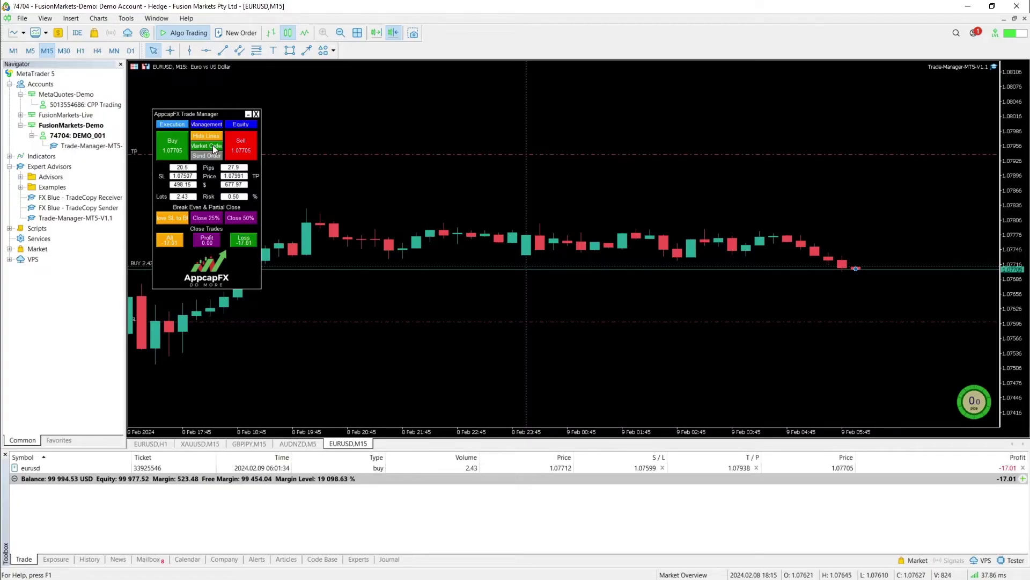
Show the SL/TP lines and send another 2.43-lot buy with SL 1.07501 and TP 1.07985.
click(172, 144)
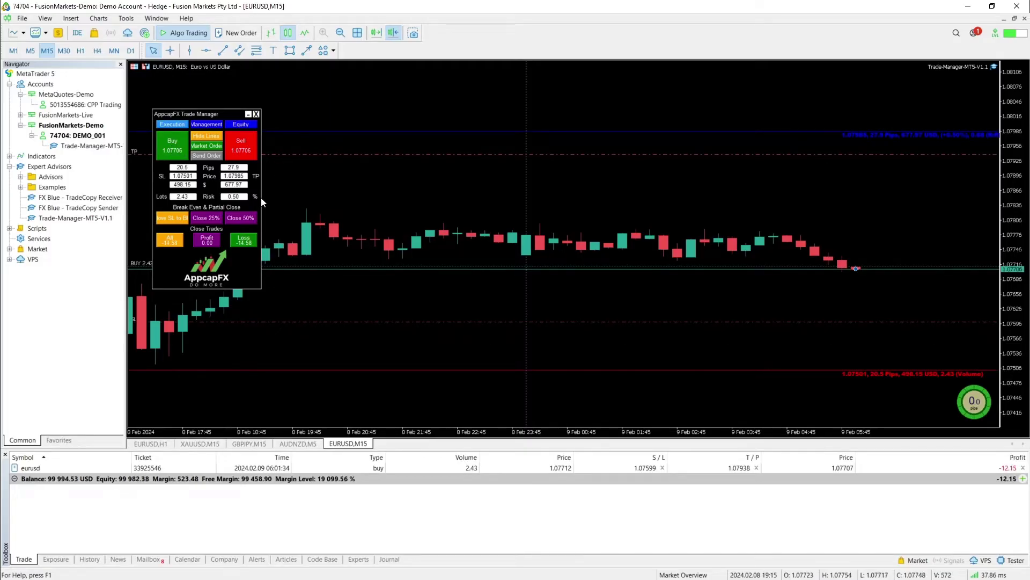
click(209, 155)
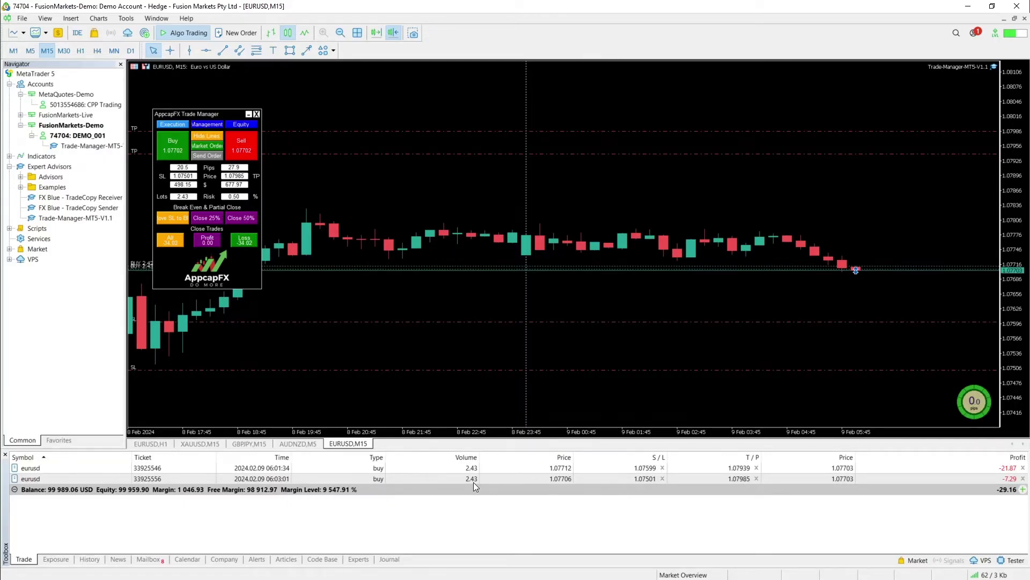
Halve both EURUSD buys from 2.43 to 1.22 lots, then nudge the Trade Manager panel up-left.
click(240, 217)
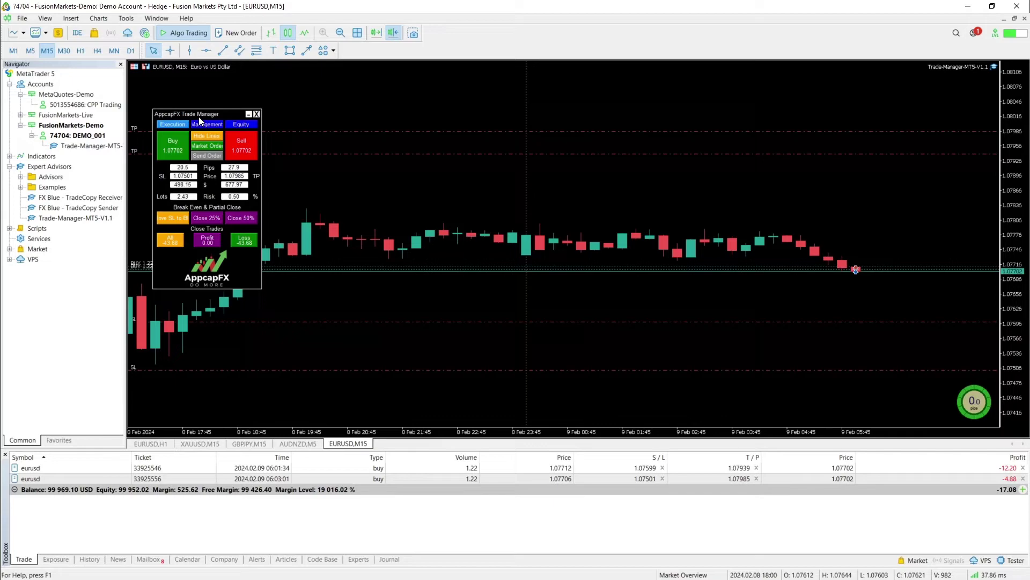
drag(199, 113, 195, 97)
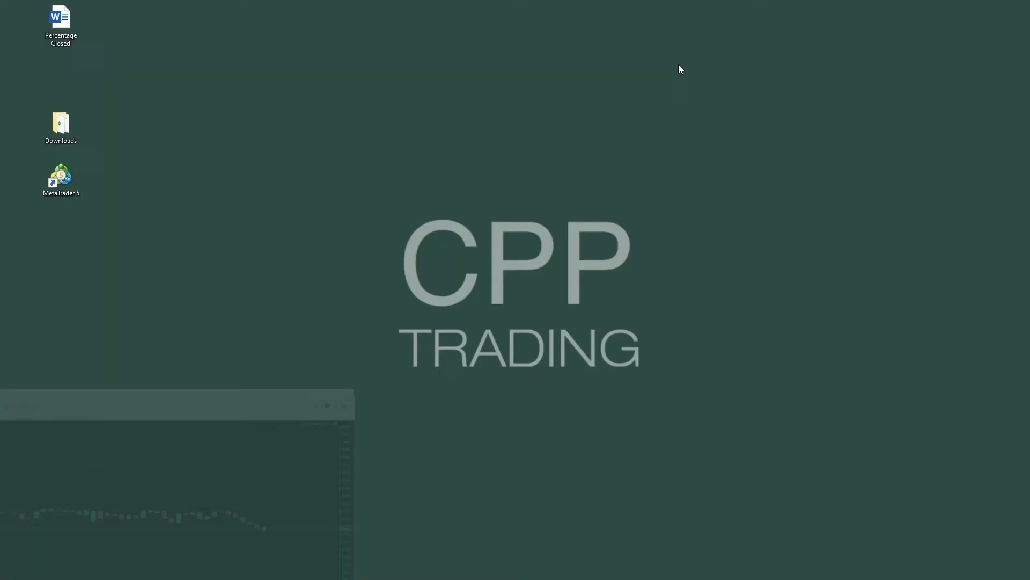
Open the Percentage Closed Word document, restore MetaTrader from full screen and move it right.
double_click(60, 30)
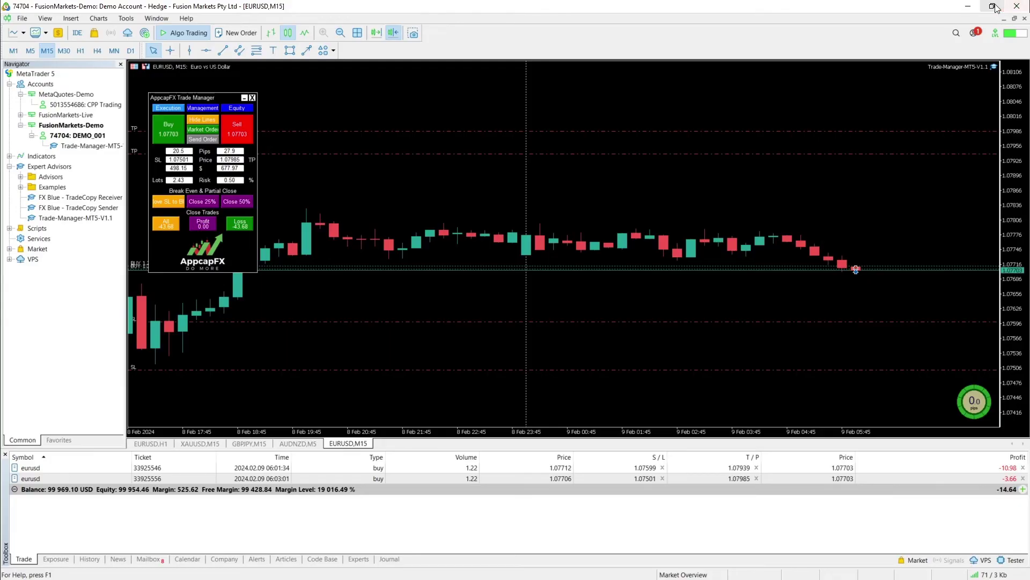
click(992, 6)
drag(514, 39, 789, 41)
Move the Word document left and place the MetaTrader window beside it.
drag(498, 9, 356, 13)
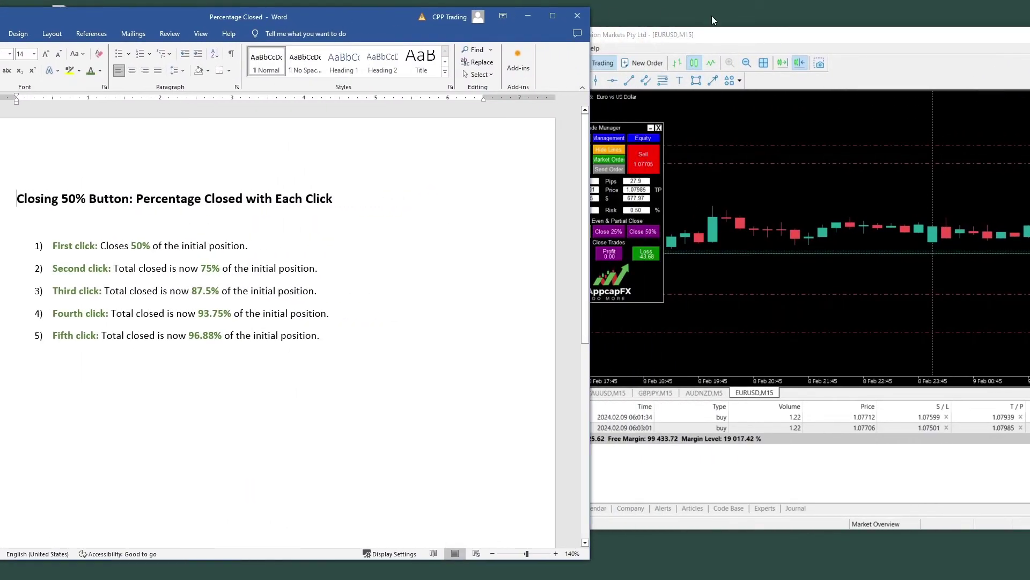
click(718, 34)
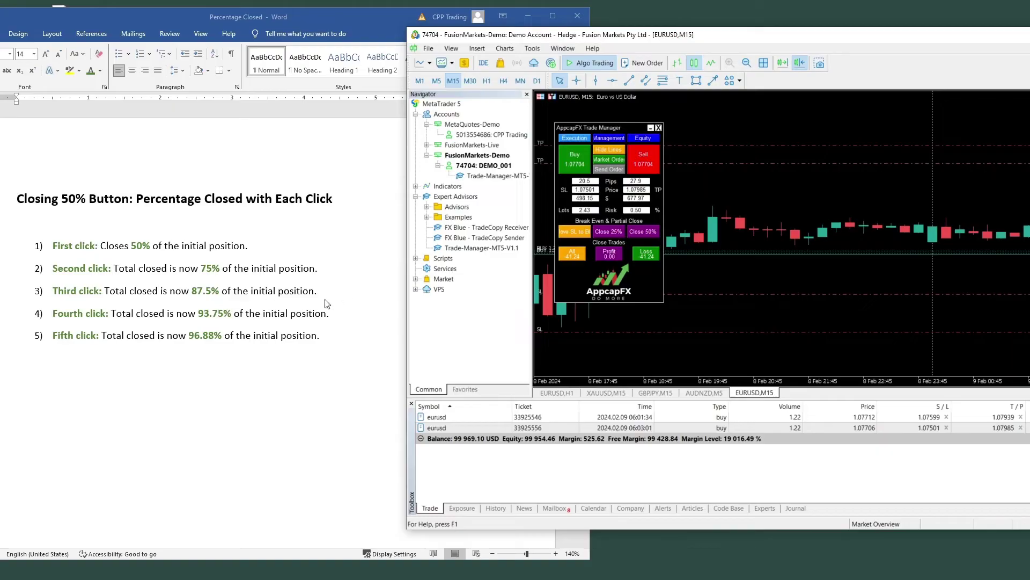
drag(776, 41, 716, 43)
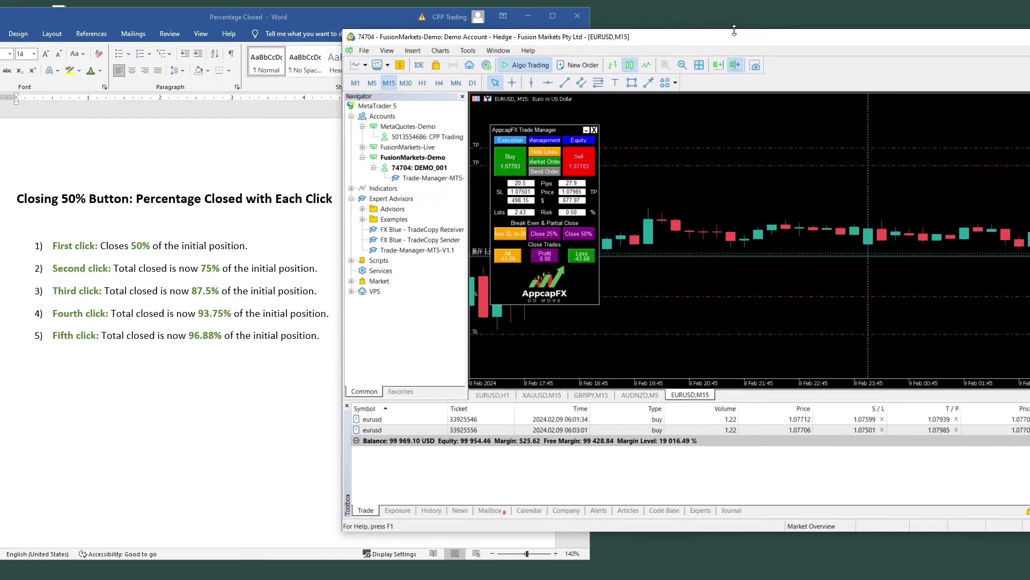
Minimize the Percentage Closed document and maximize MetaTrader again.
click(528, 15)
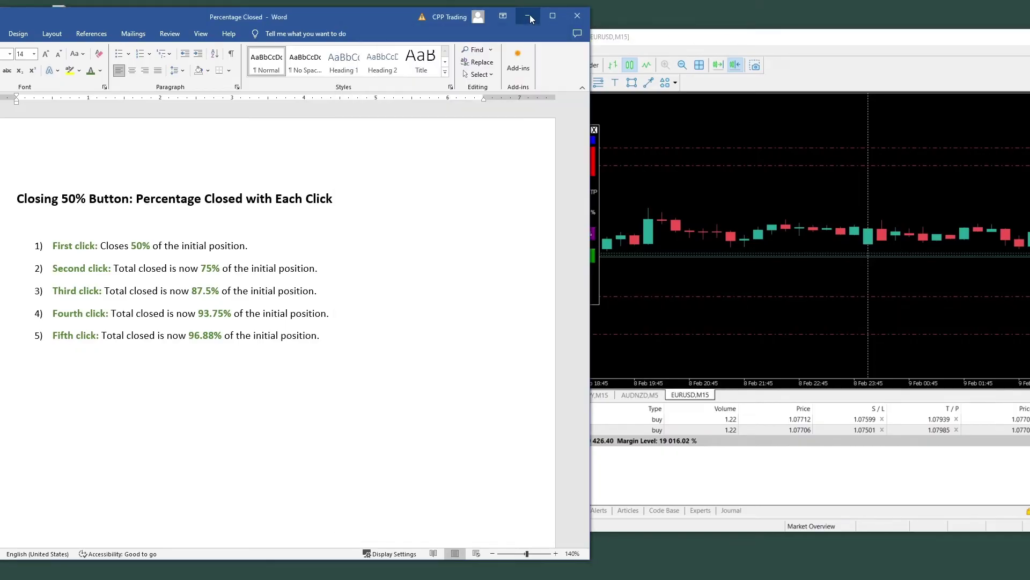
drag(467, 39, 168, 57)
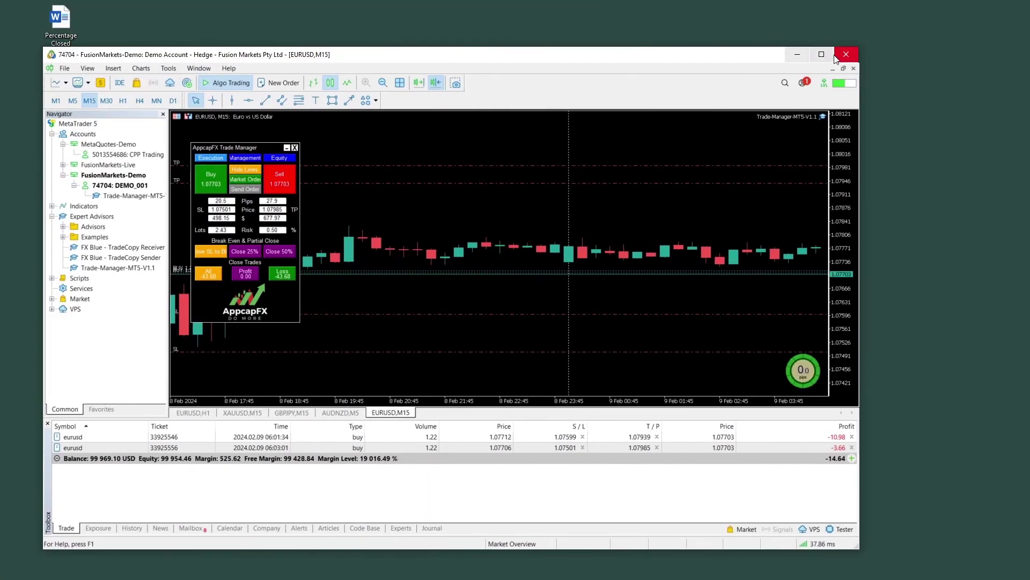
click(822, 54)
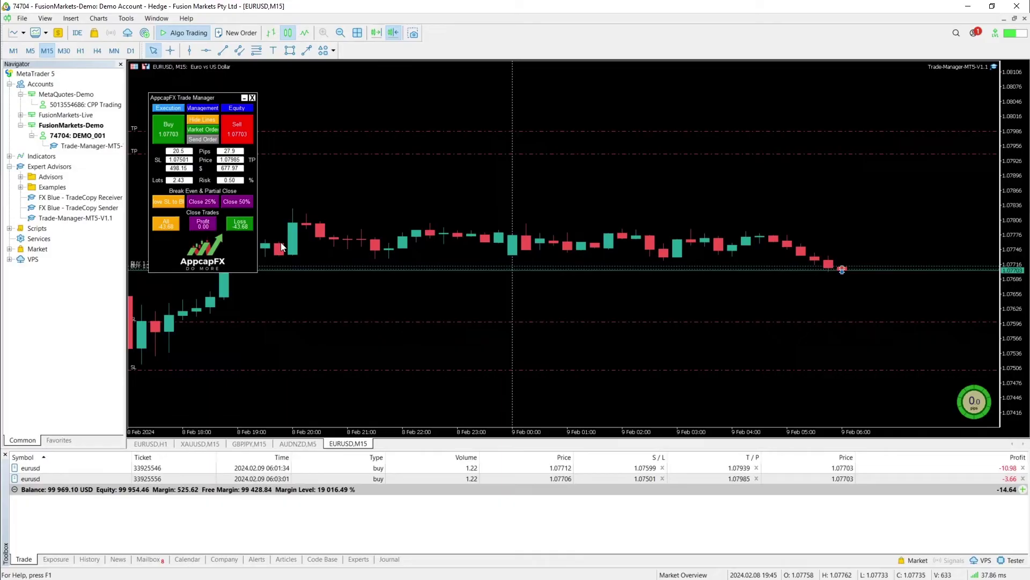
Halve both EURUSD buys to 0.61 lots, then close each position completely.
click(237, 201)
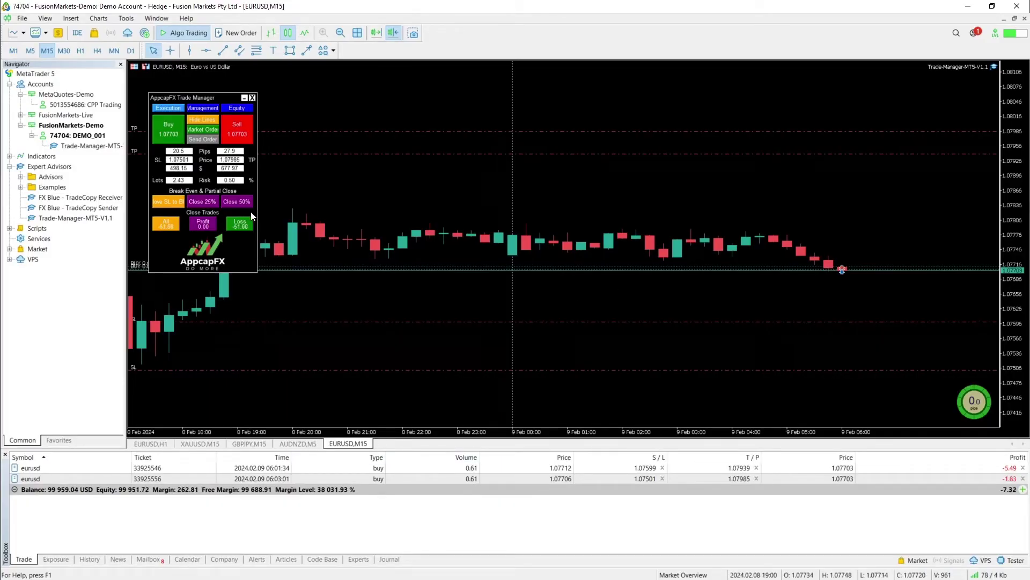
click(1023, 467)
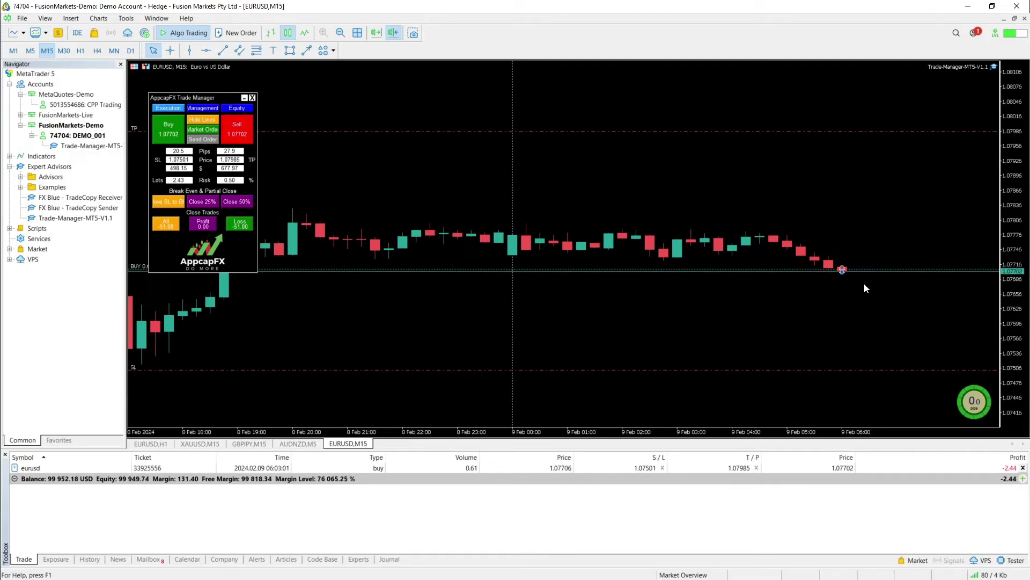
click(1023, 468)
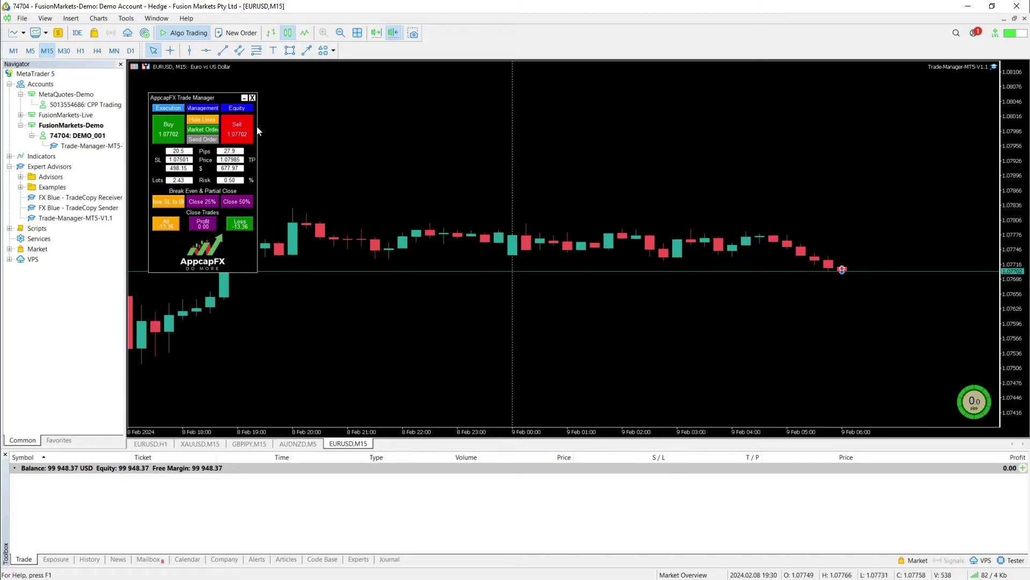
Send a 2.43-lot EURUSD sell stop at 1.07603 with take-profit raised to about 1.07466.
mouse_move(236, 131)
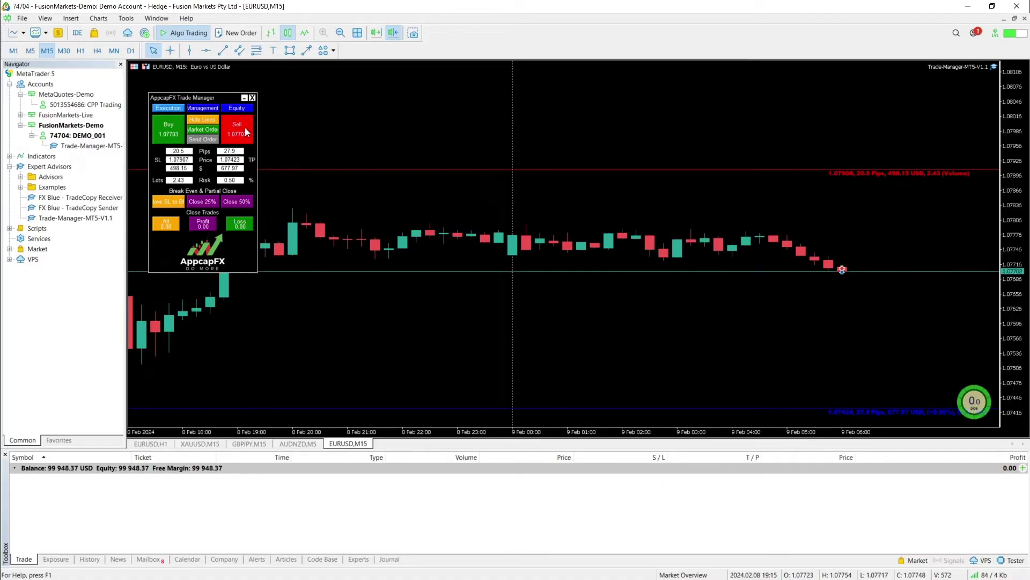
click(216, 130)
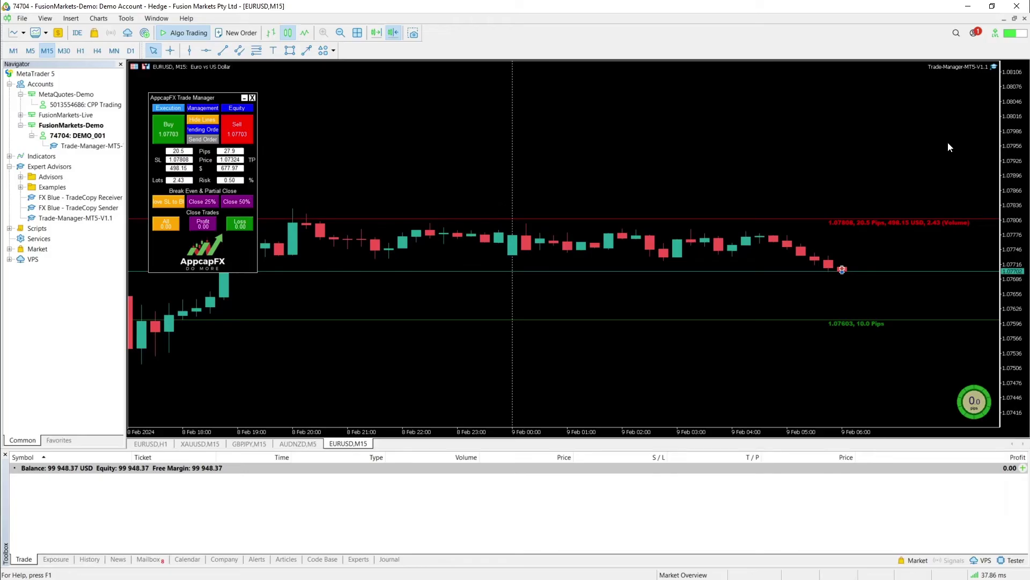
drag(1008, 143, 1012, 171)
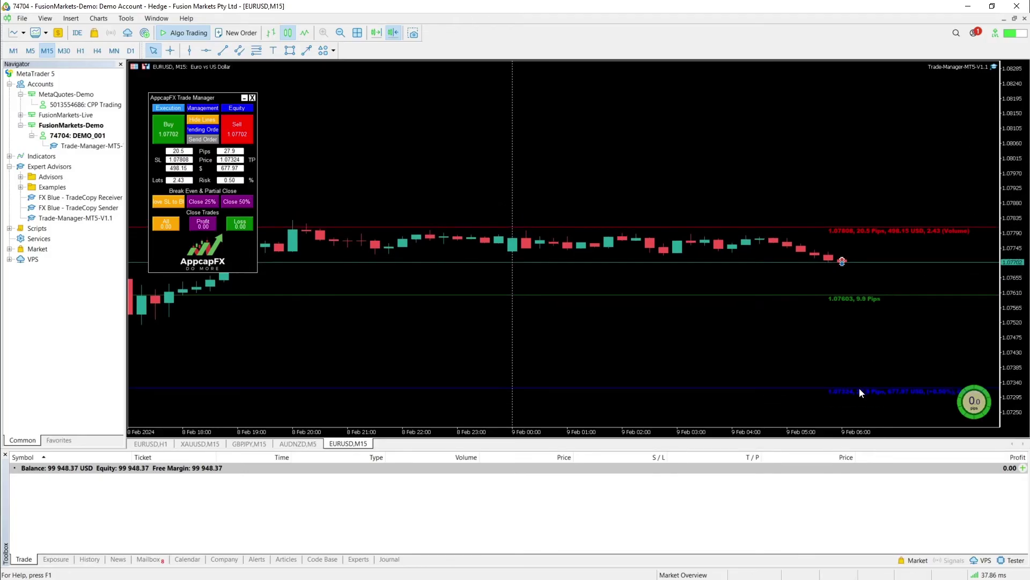
drag(860, 387, 861, 377)
drag(862, 339, 862, 340)
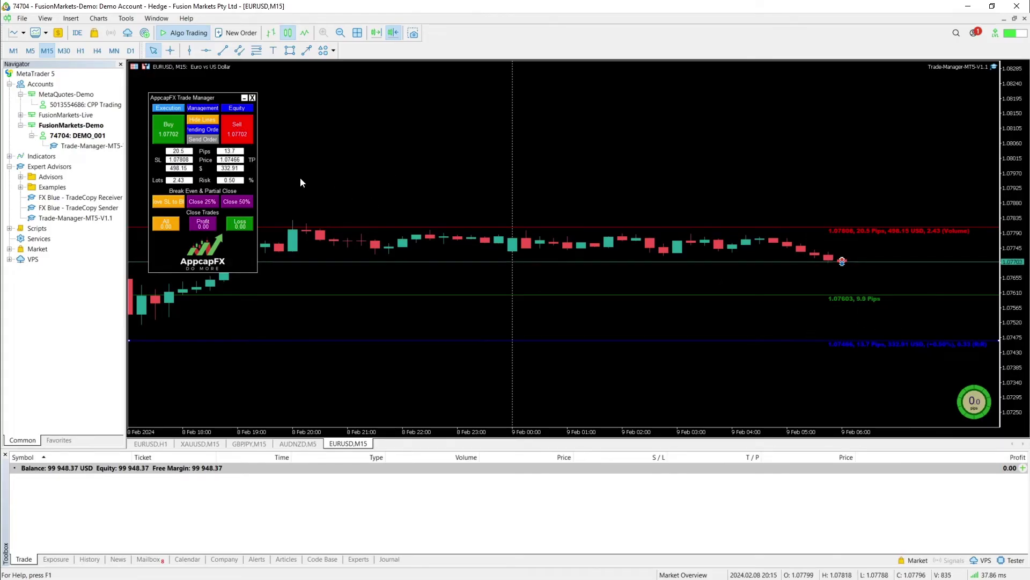
click(197, 139)
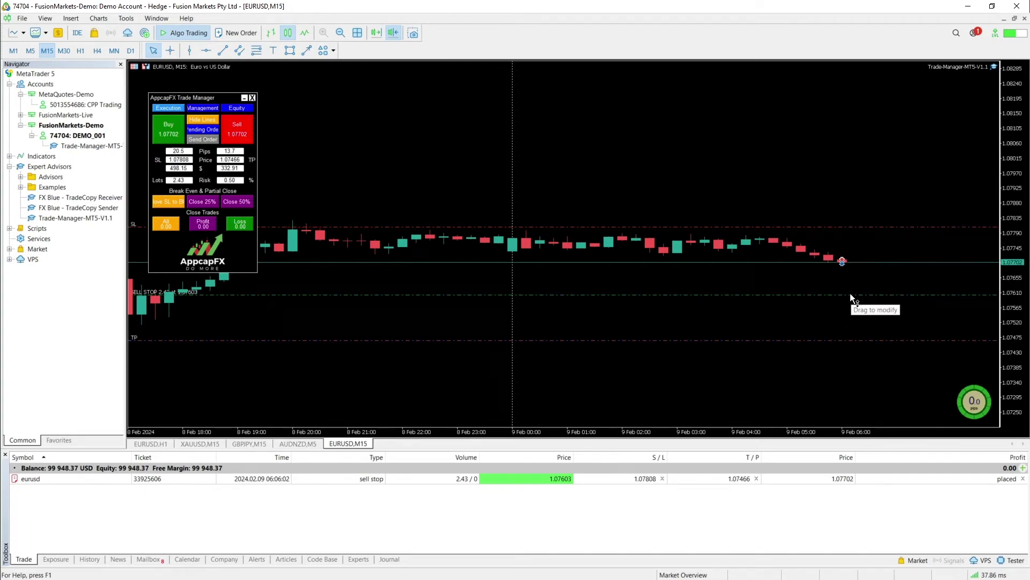
Drag the sell stop entry up near 1.07651 and its stop-loss higher, then delete the order.
drag(834, 294, 835, 278)
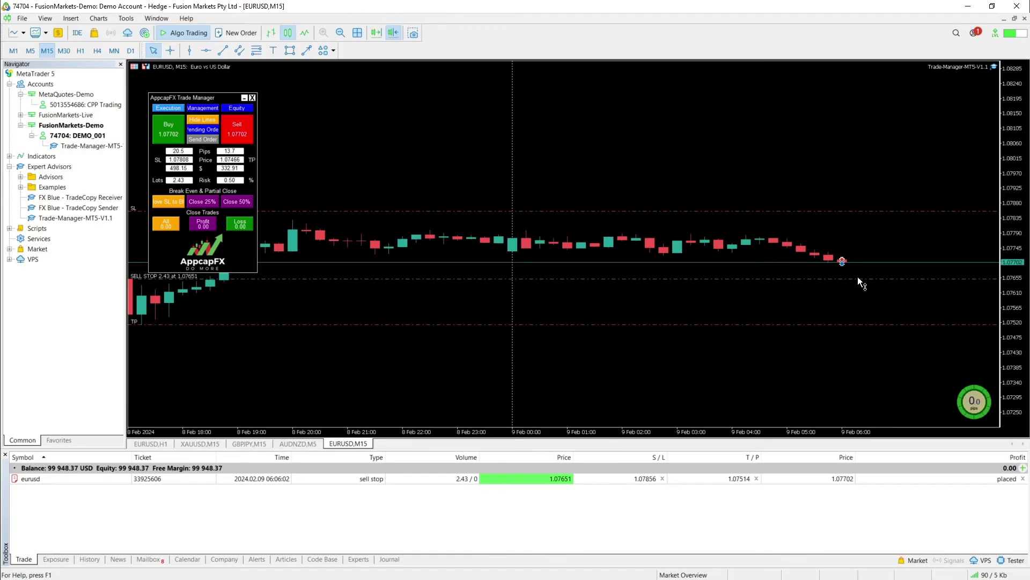
drag(857, 277, 855, 271)
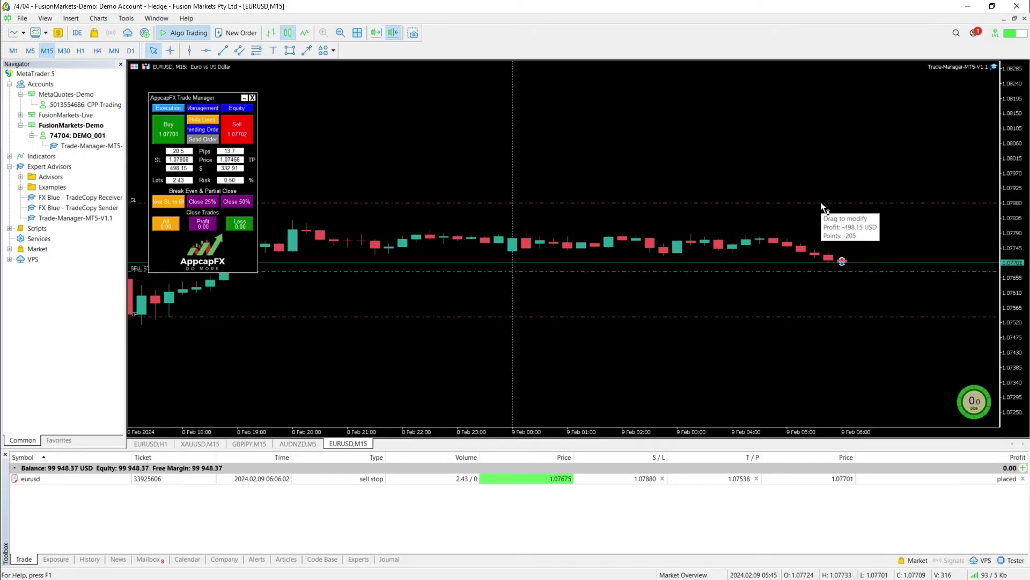
drag(820, 202, 820, 214)
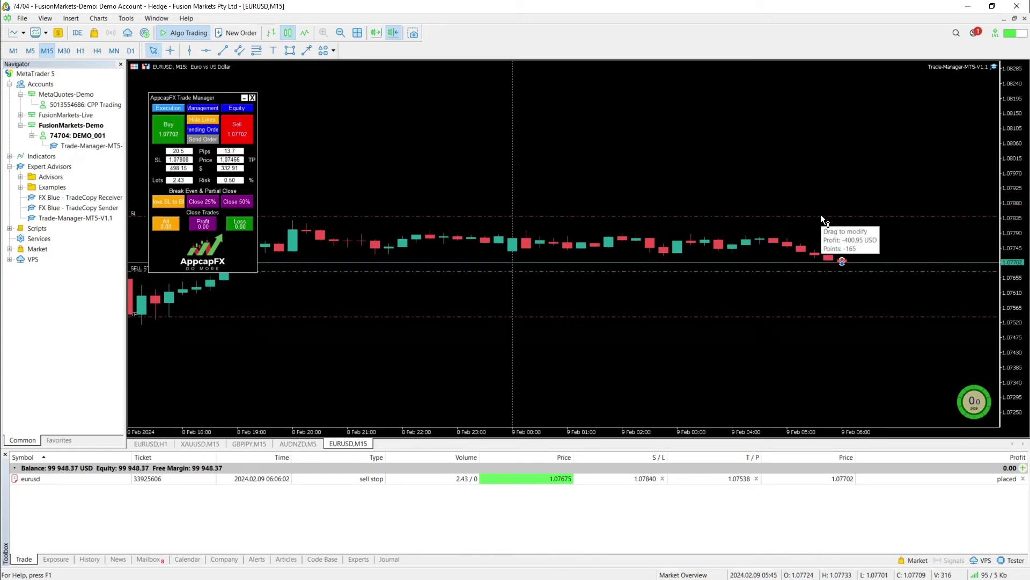
drag(820, 215, 825, 205)
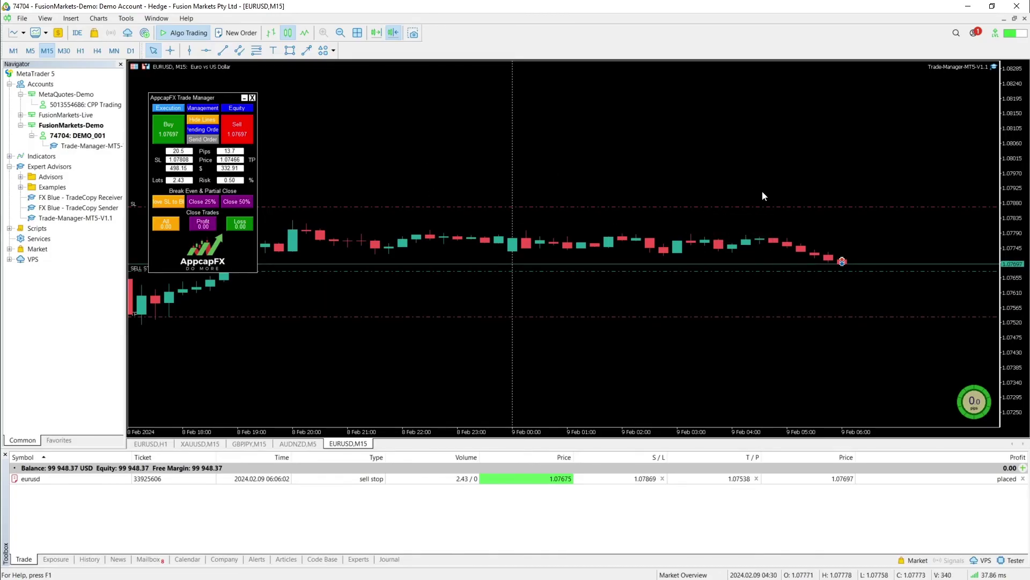
drag(755, 205, 761, 126)
right_click(787, 270)
click(802, 291)
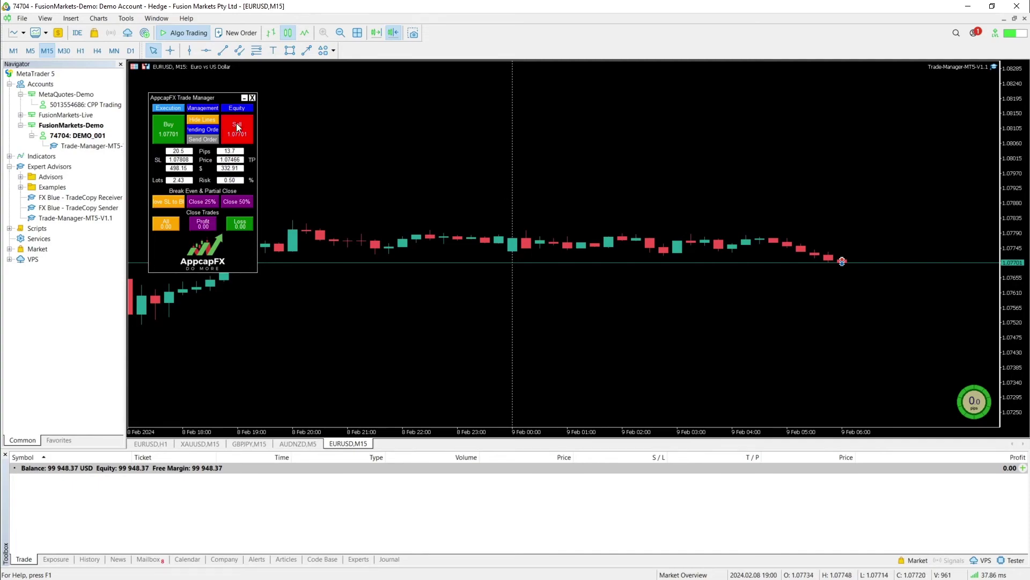
Open a 2.43-lot EURUSD market sell at 1.07701 and close it, leaving 99,935.00 USD.
click(202, 130)
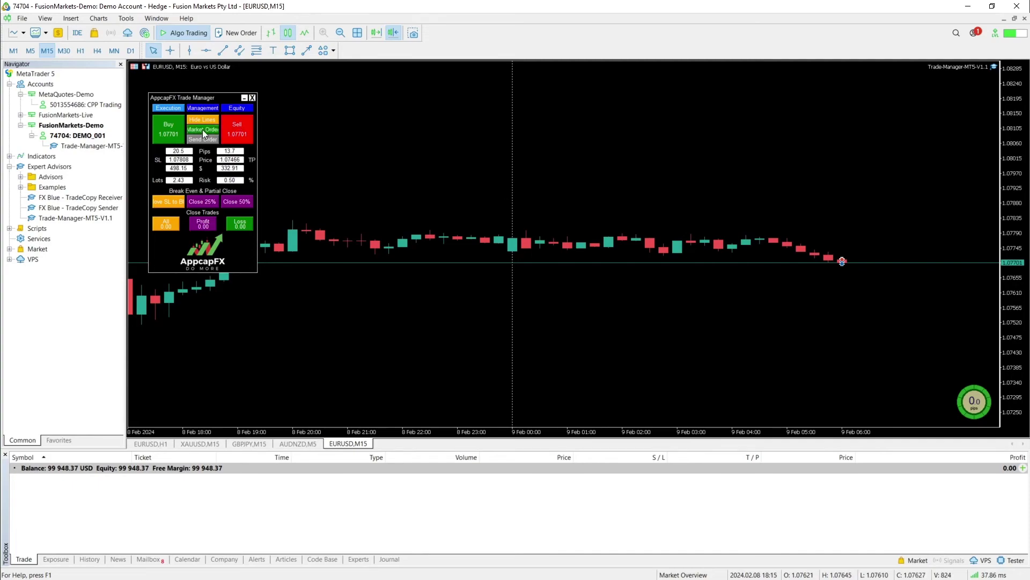
click(236, 129)
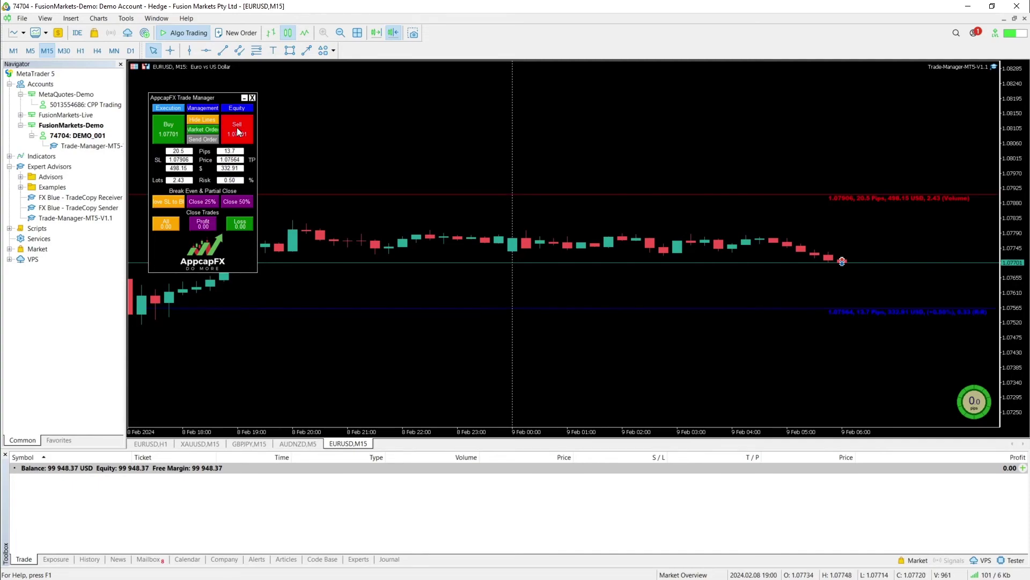
click(204, 139)
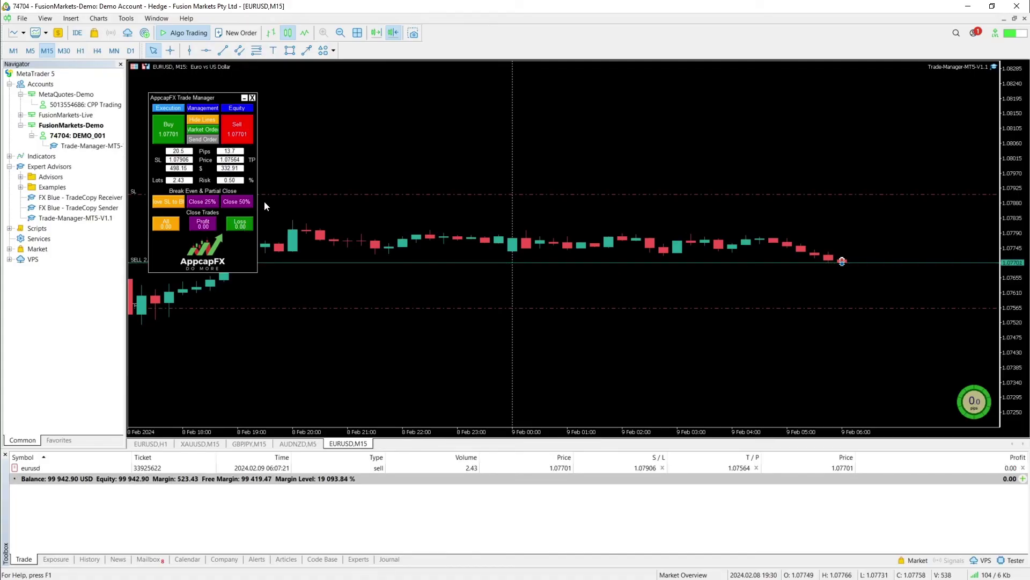
click(1023, 468)
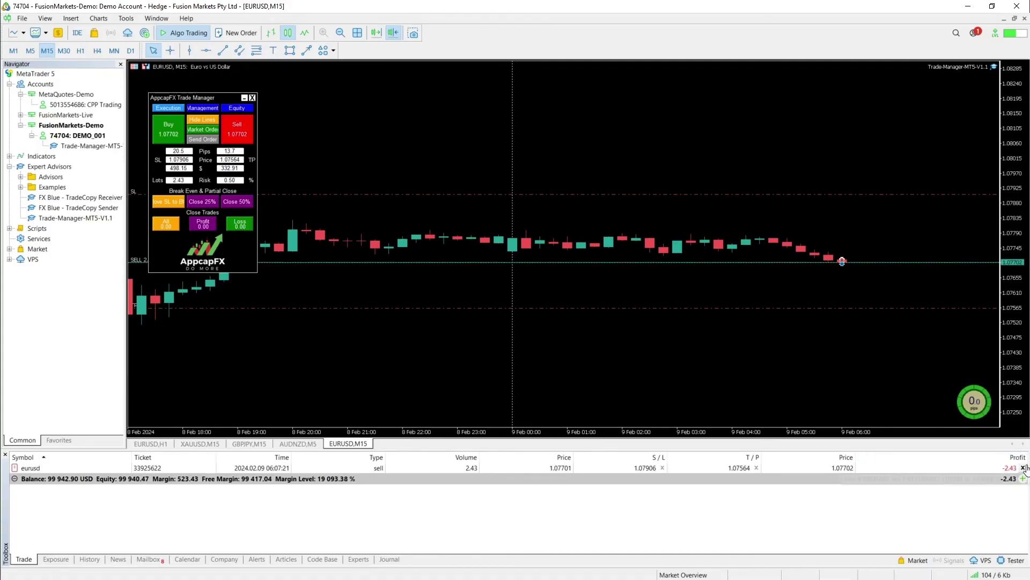
Switch the Trade Manager's trailing stop on under Management, then show the Equity settings.
click(203, 110)
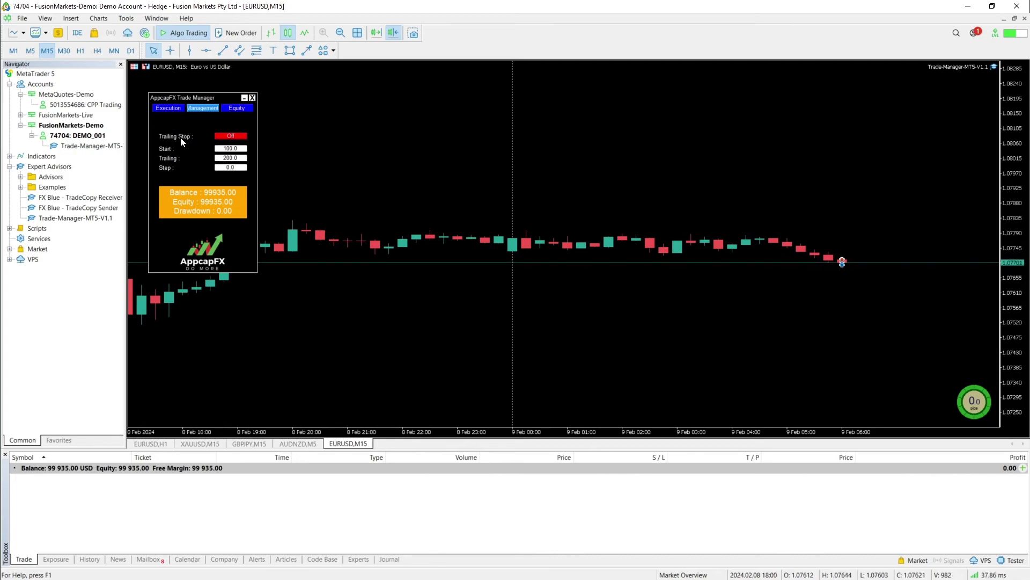
click(231, 138)
click(237, 109)
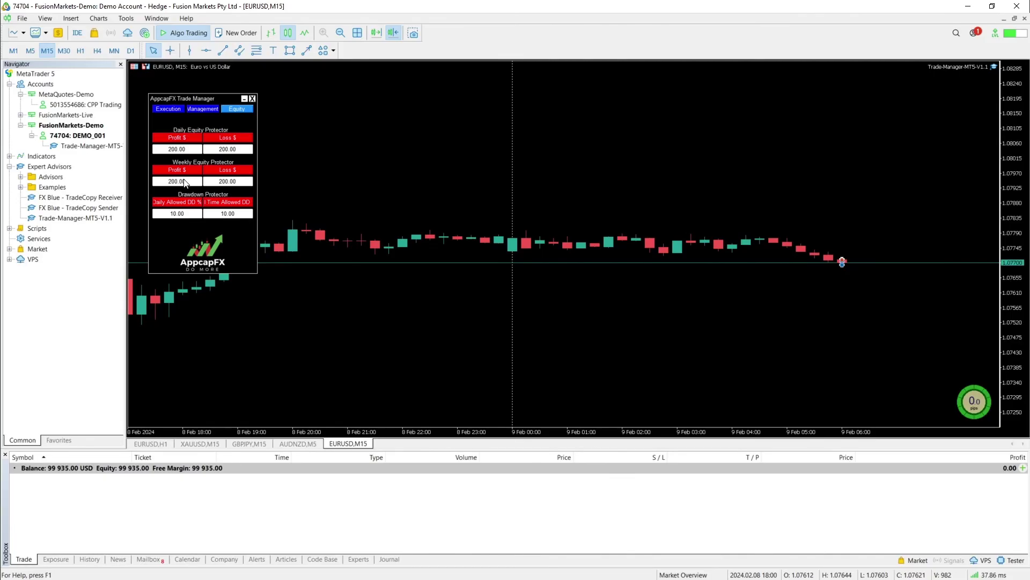
Change the daily equity profit target amount from 200.00 to 500.
click(183, 137)
click(184, 151)
double_click(184, 152)
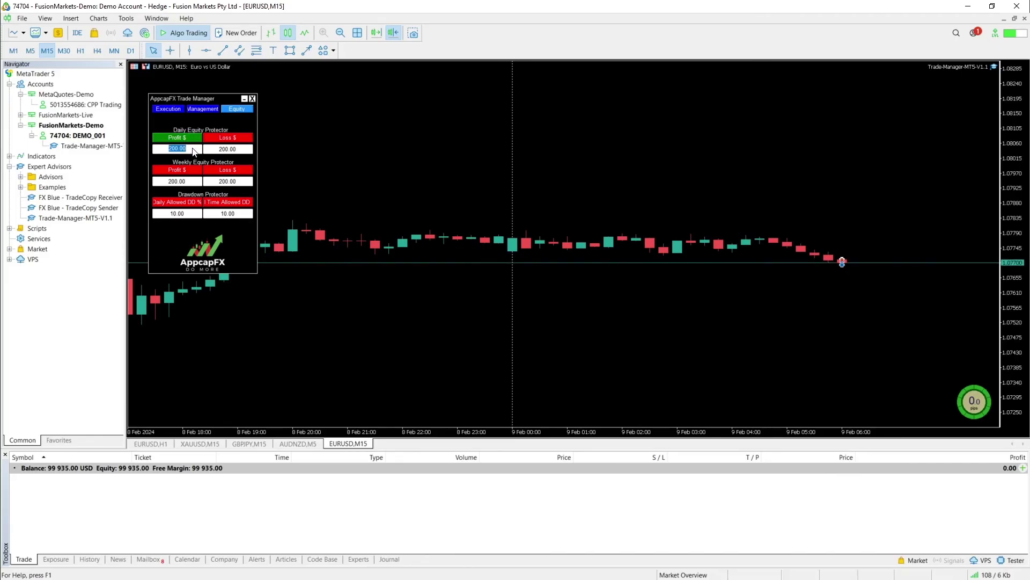
text(500)
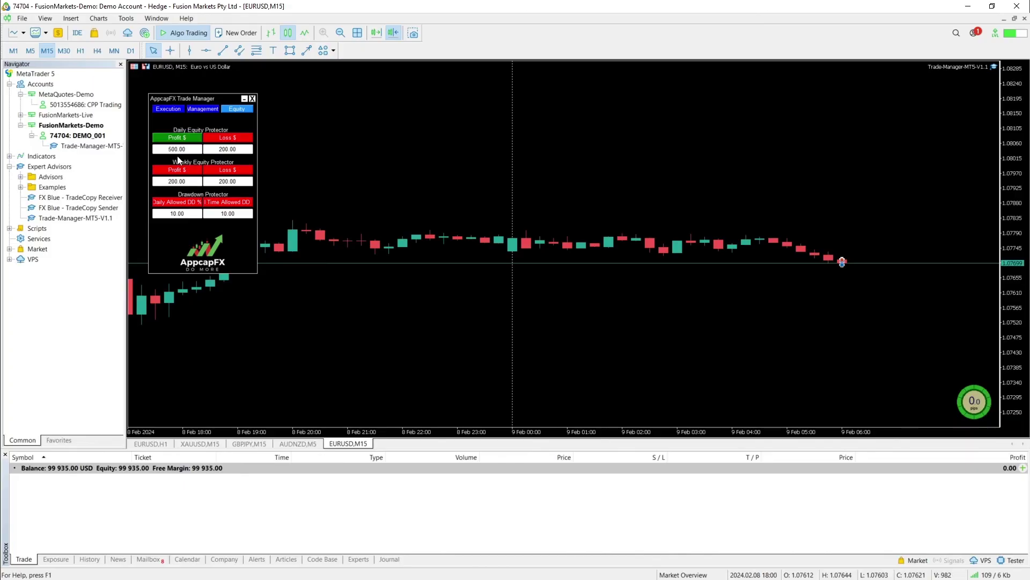
click(186, 139)
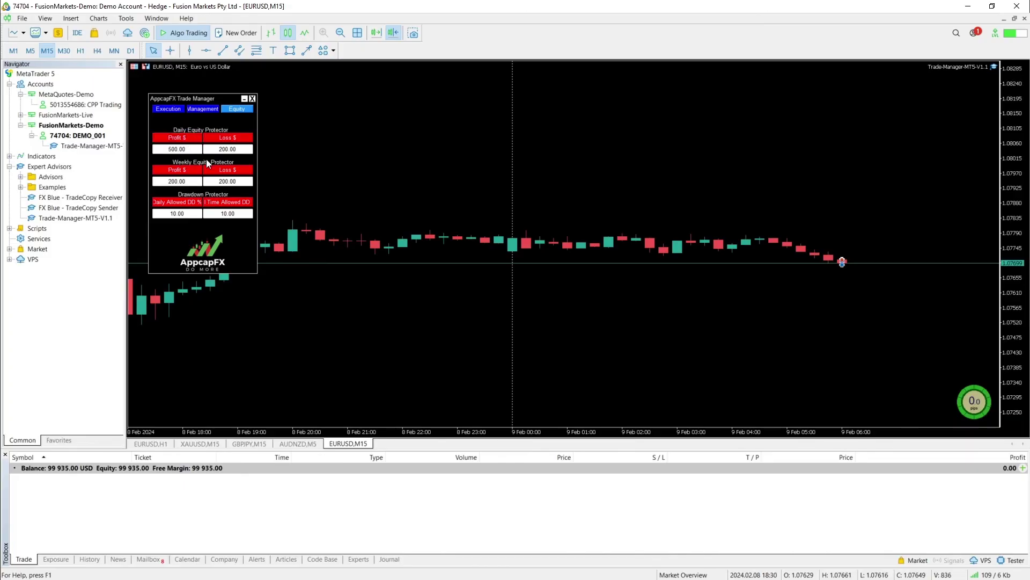
Enter 4 in the Daily Allowed DD % field and enable that drawdown protection.
double_click(179, 214)
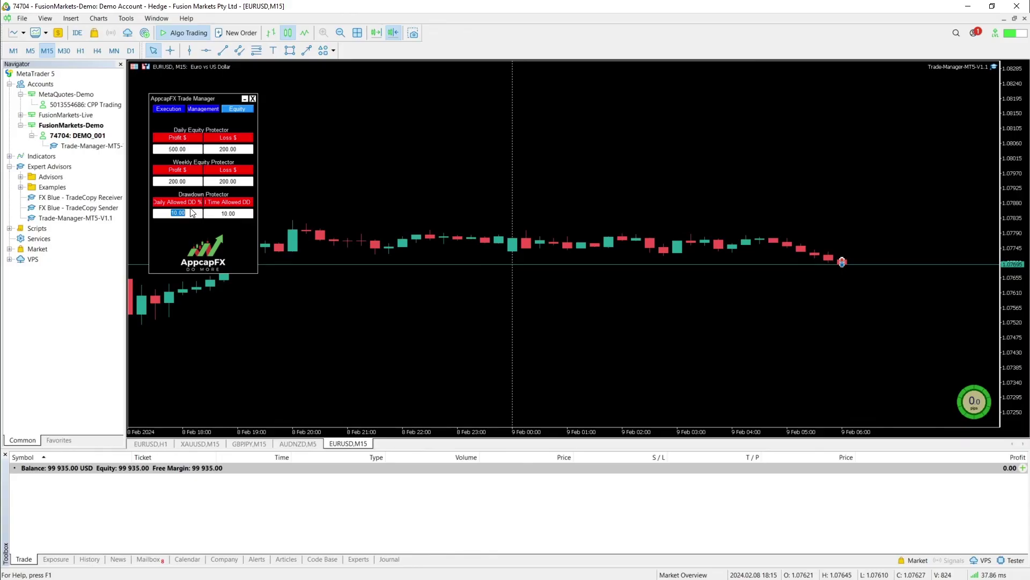
text(4)
key(Return)
click(187, 203)
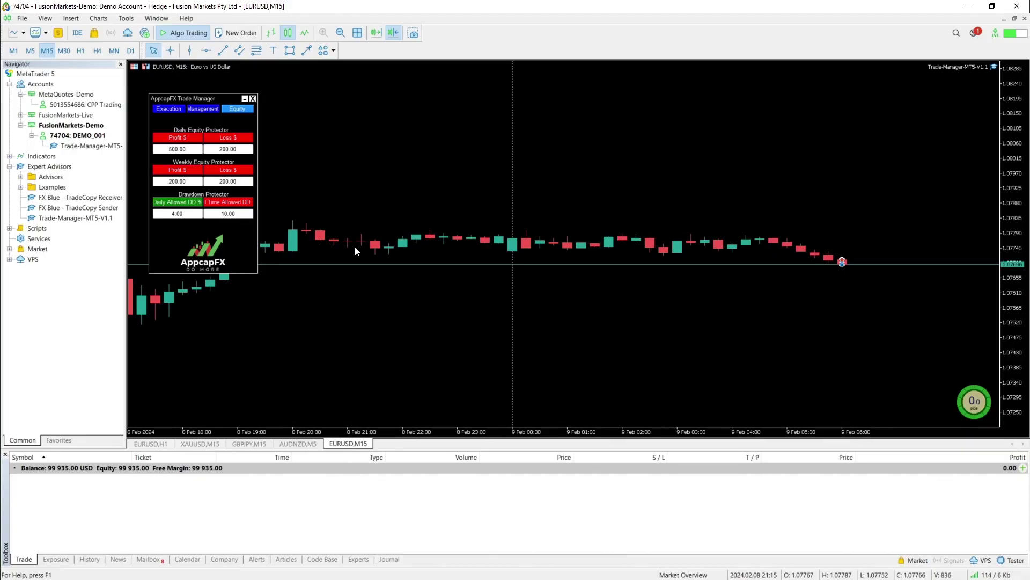
Return the Trade Manager to its Execution page (2.43 lots, 0.50% risk) and nudge the panel's position.
click(170, 109)
drag(212, 98, 272, 93)
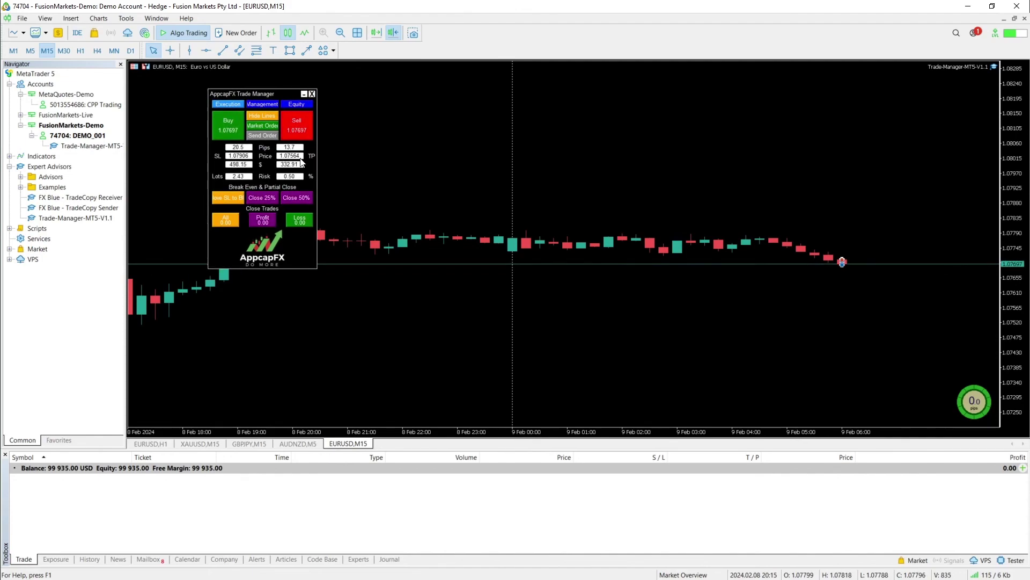
drag(309, 94, 263, 96)
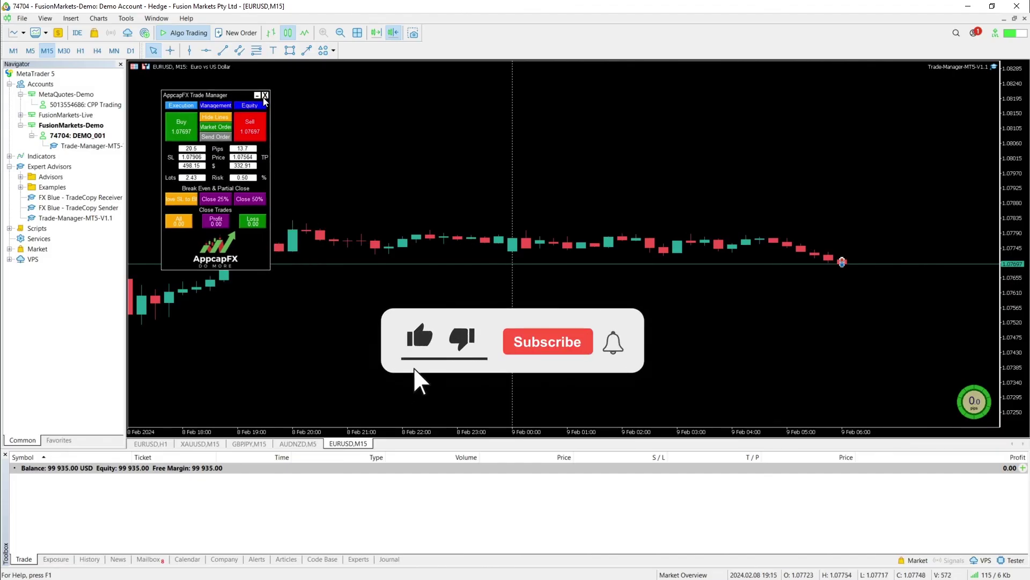